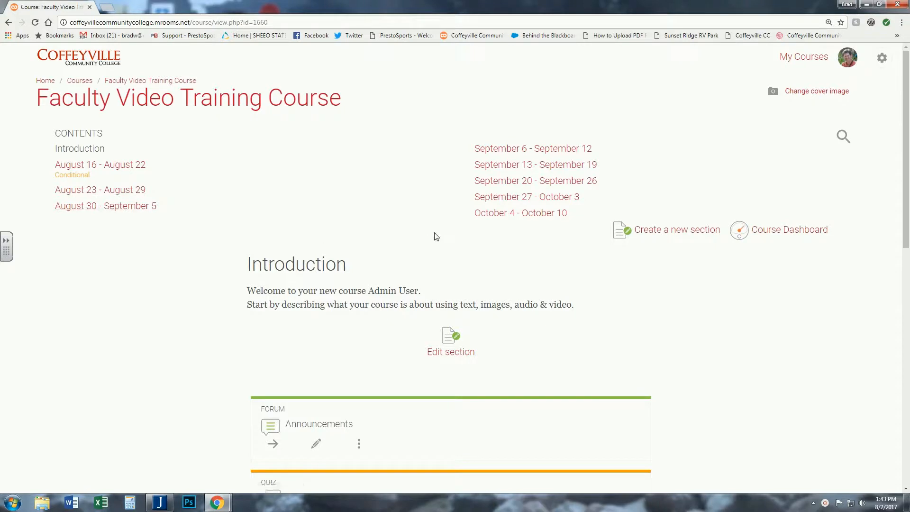
- Open the course's gradebook and display the user report for the enrolled student
left_click(882, 63)
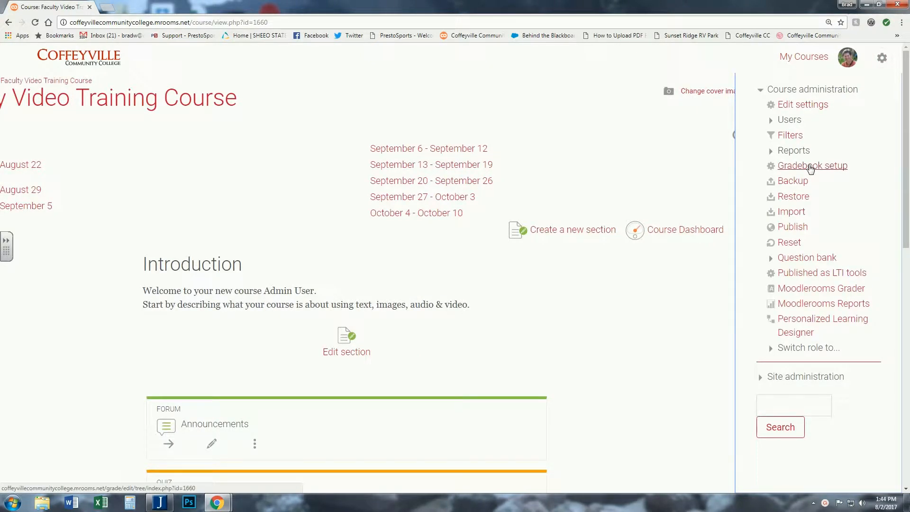
left_click(811, 166)
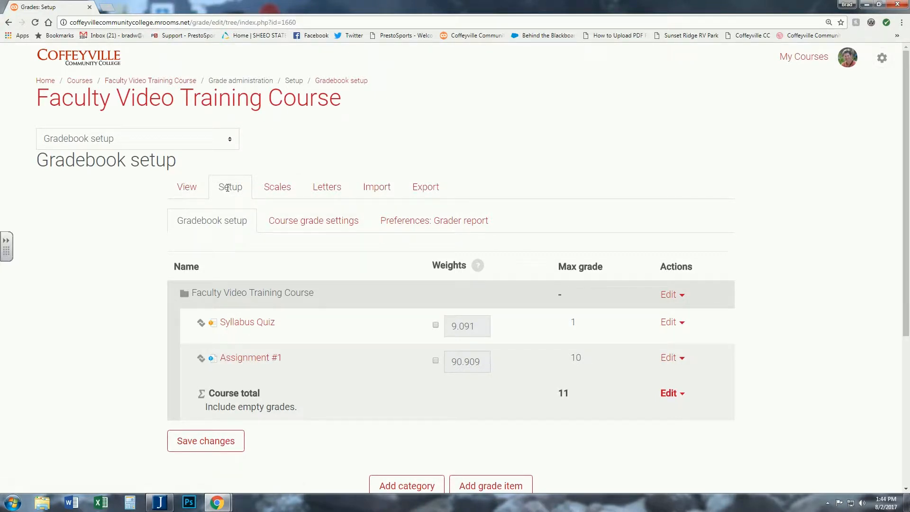
left_click(188, 189)
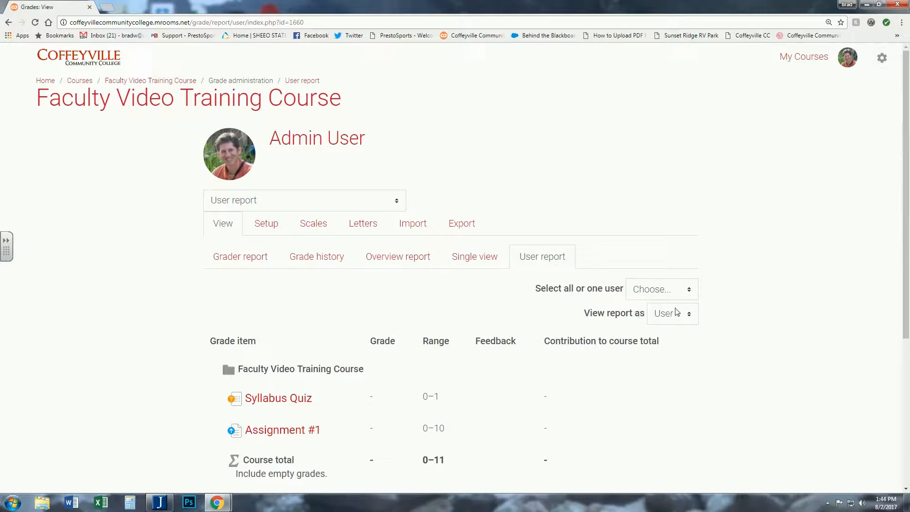
left_click(683, 289)
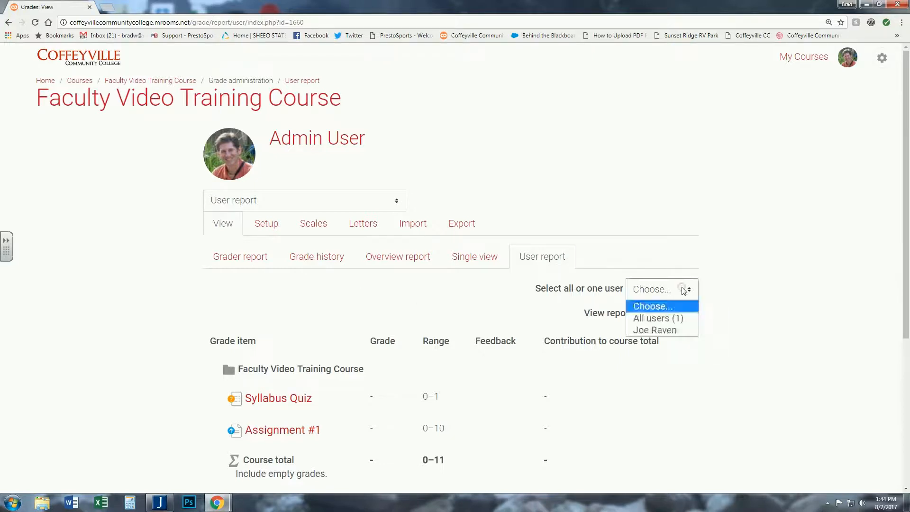
left_click(663, 335)
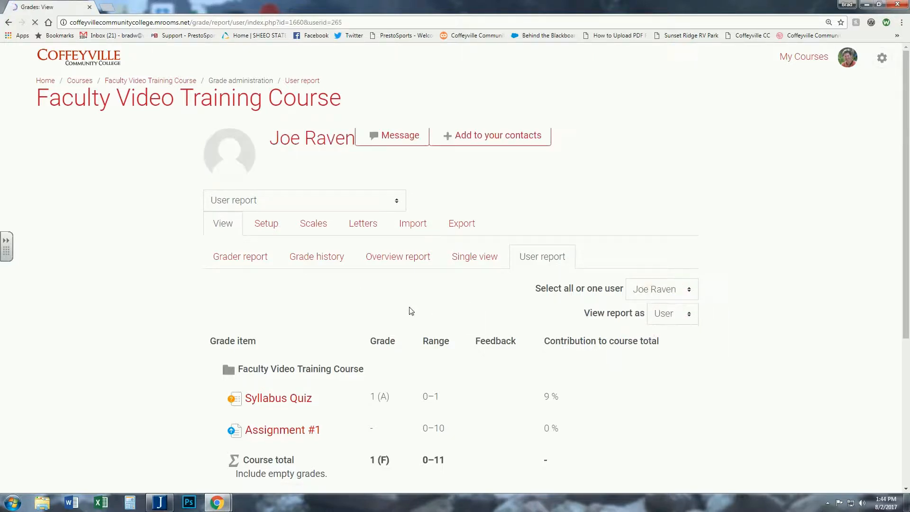
- Review the student's grades and course total, then open the grader report
scroll(410, 308, "down", 3)
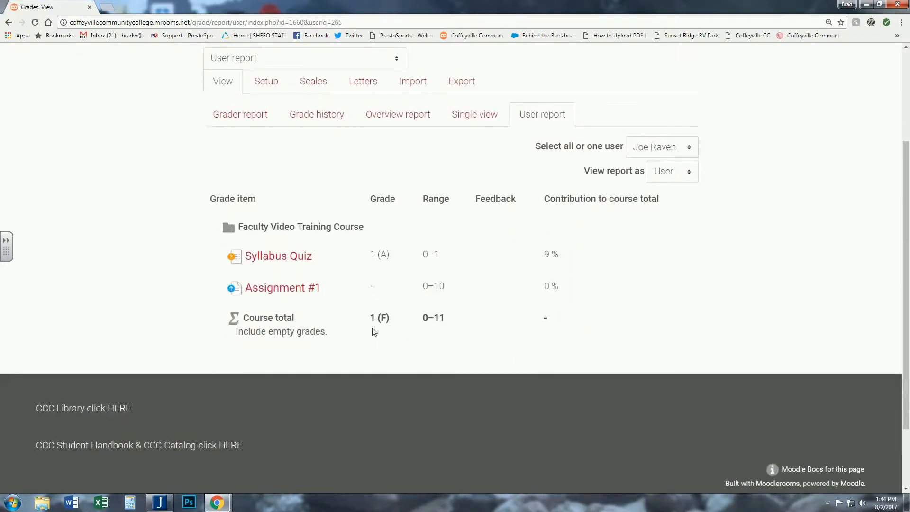
scroll(416, 309, "up", 3)
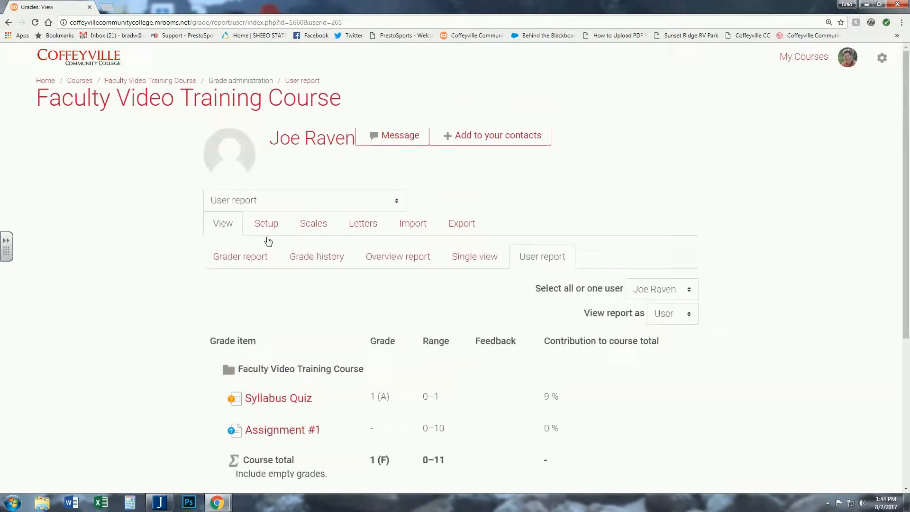
left_click(230, 257)
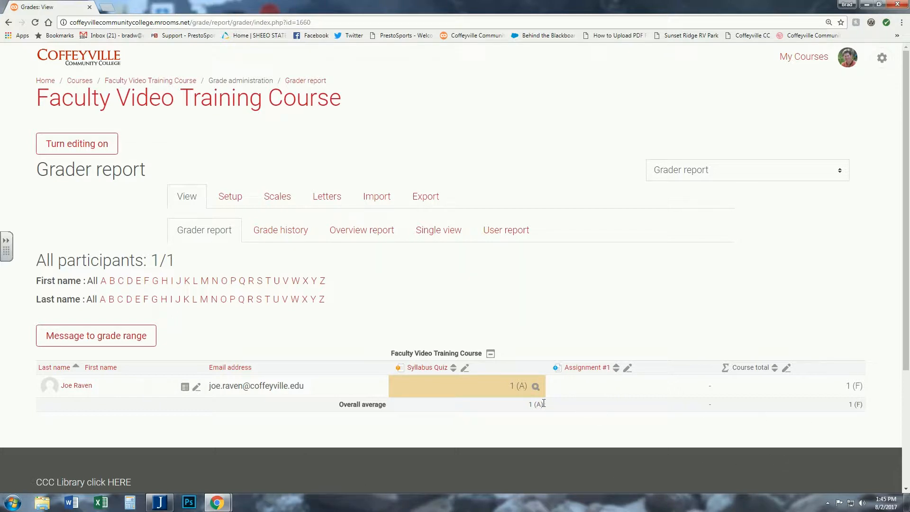
left_click(234, 198)
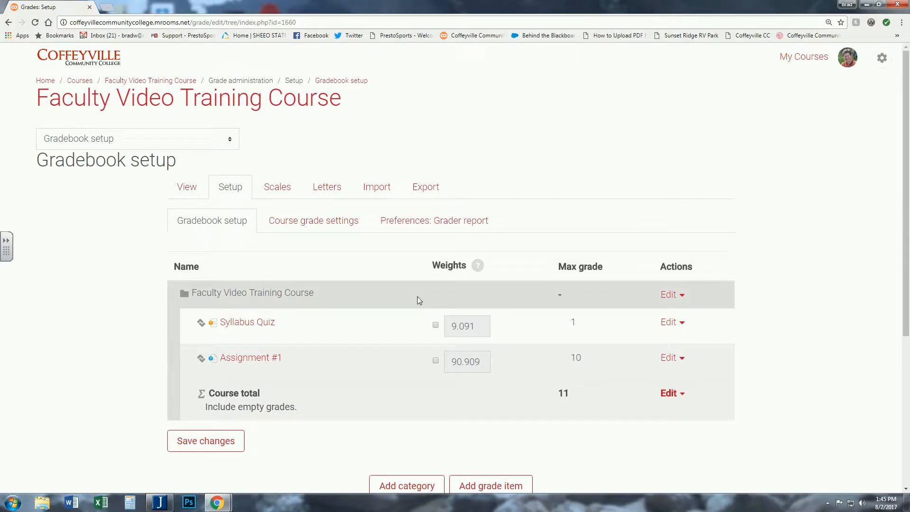
left_click(673, 298)
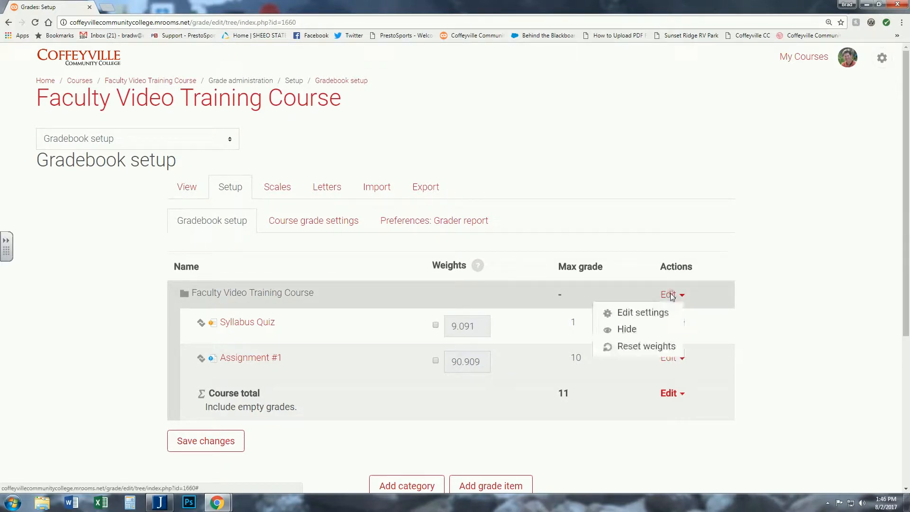
left_click(647, 315)
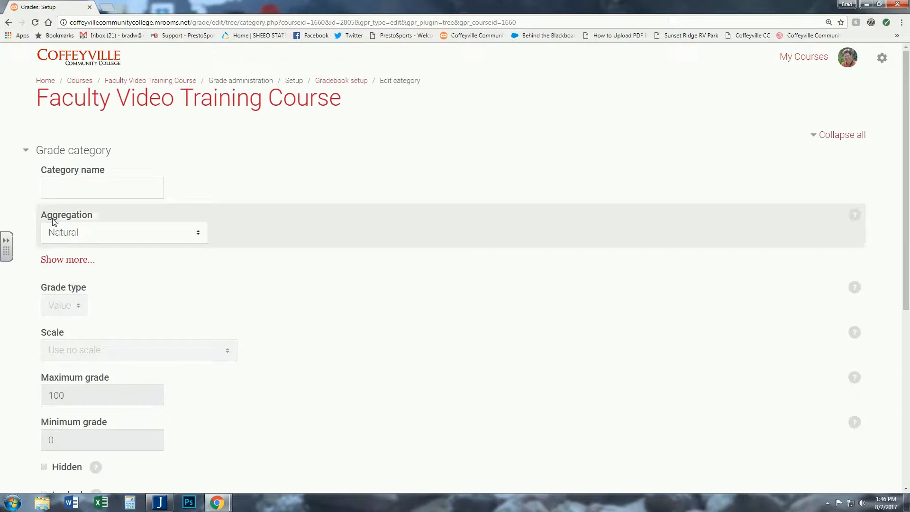
left_click(154, 232)
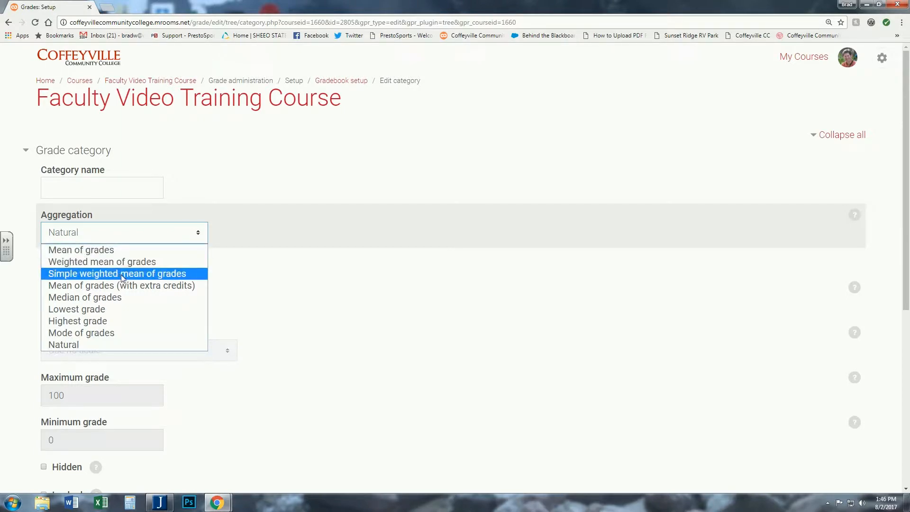
left_click(76, 342)
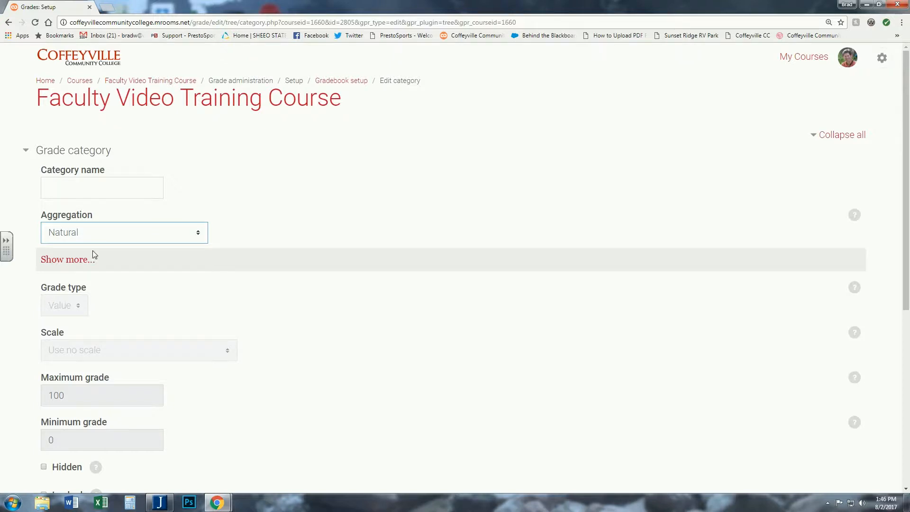
left_click(65, 260)
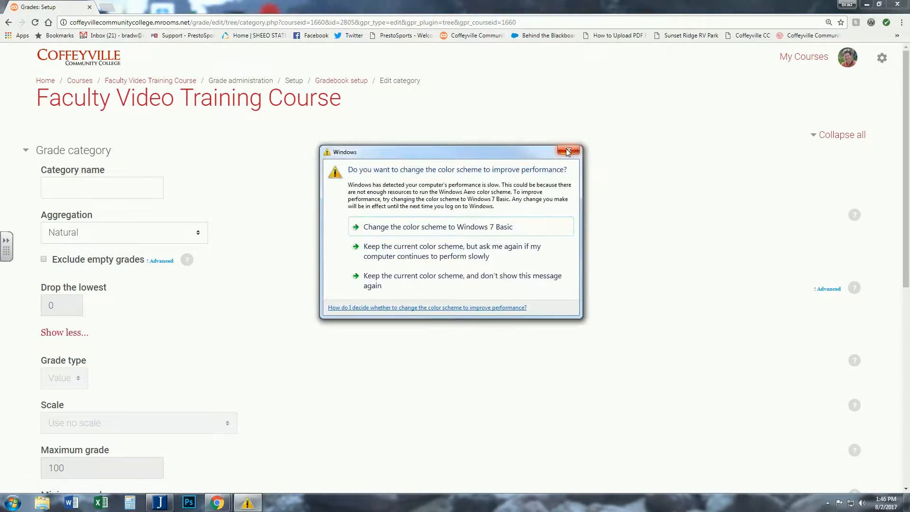
left_click(567, 151)
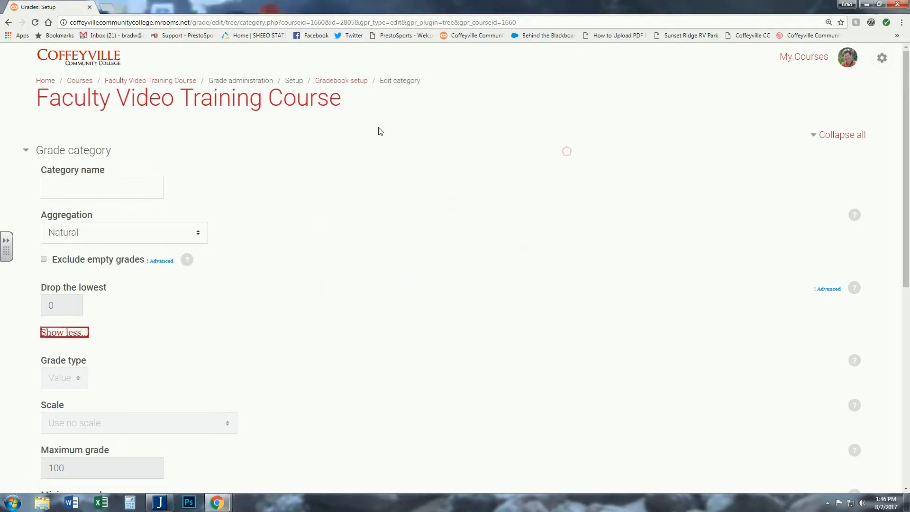
left_click(338, 80)
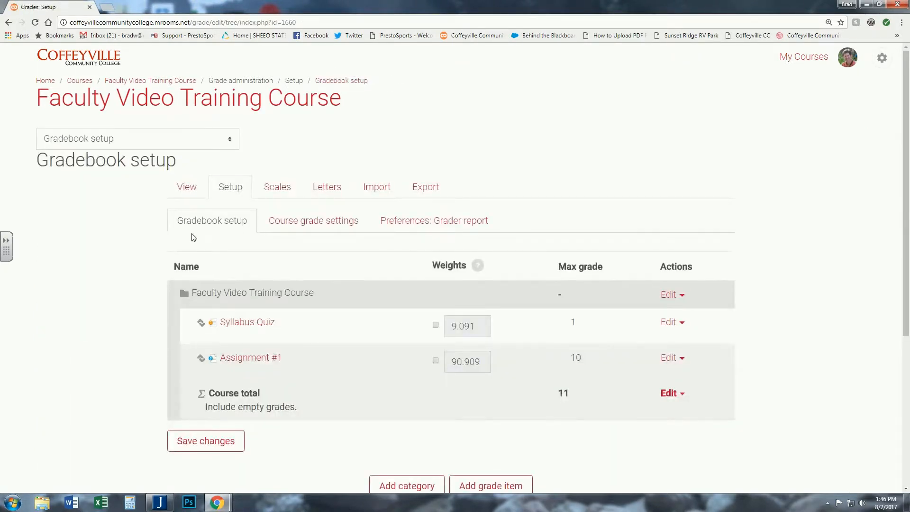
- Review the student's user report again to examine the course total
scroll(193, 235, "down", 2)
scroll(224, 235, "up", 1)
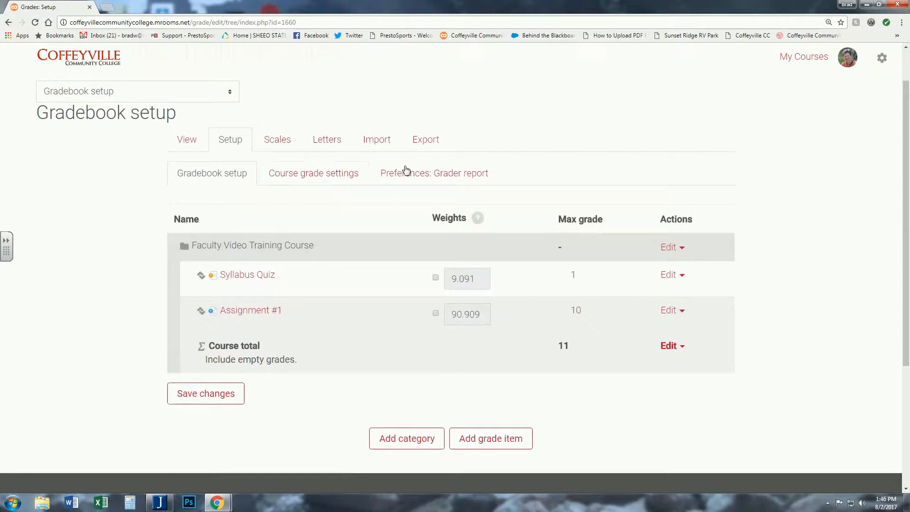
left_click(190, 140)
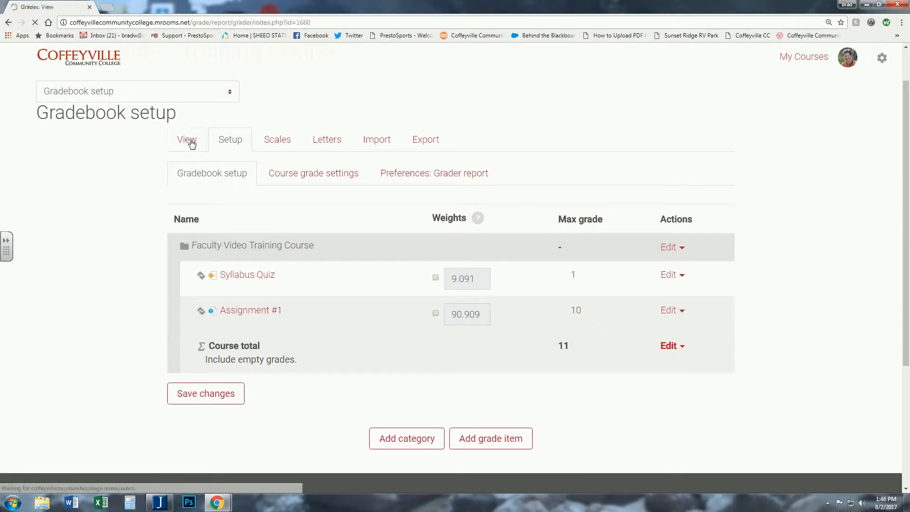
left_click(507, 229)
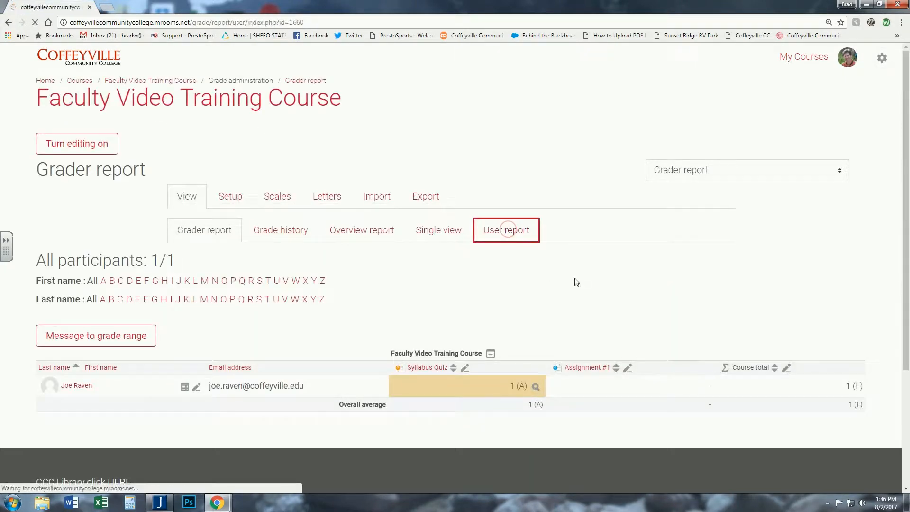
left_click(682, 290)
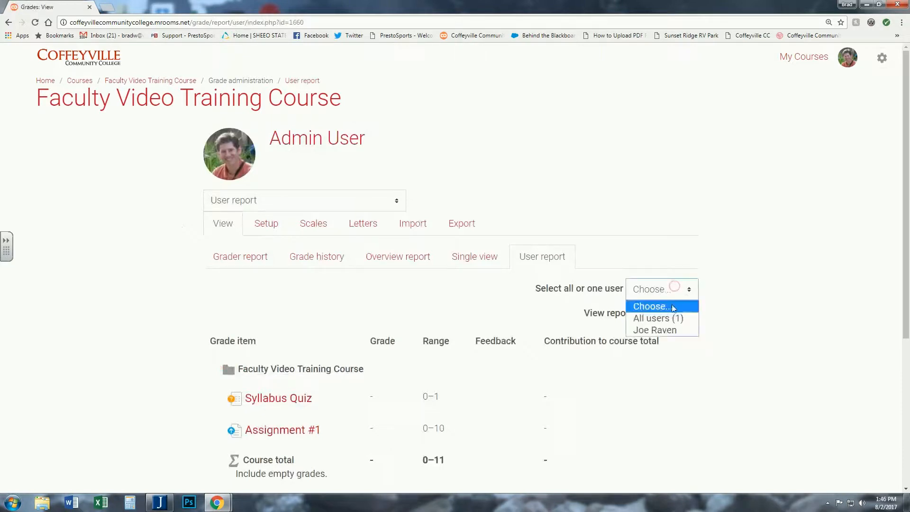
left_click(658, 331)
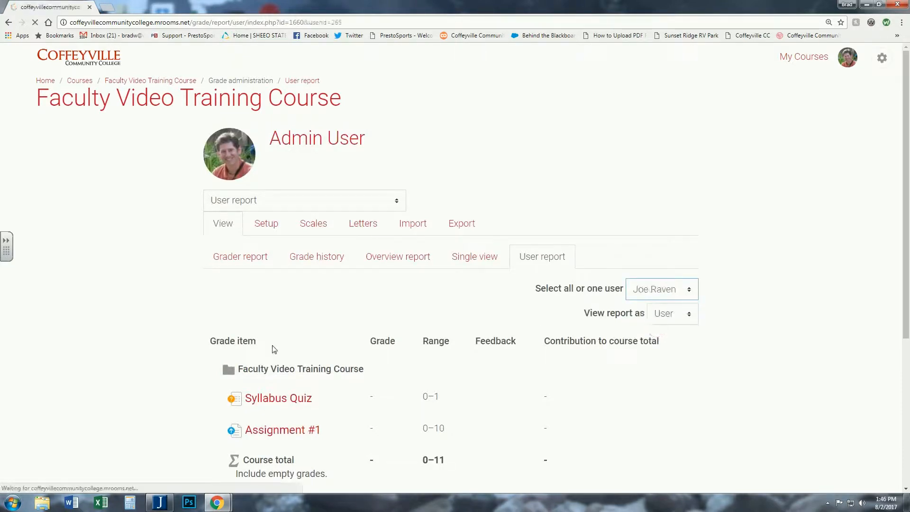
scroll(211, 333, "down", 4)
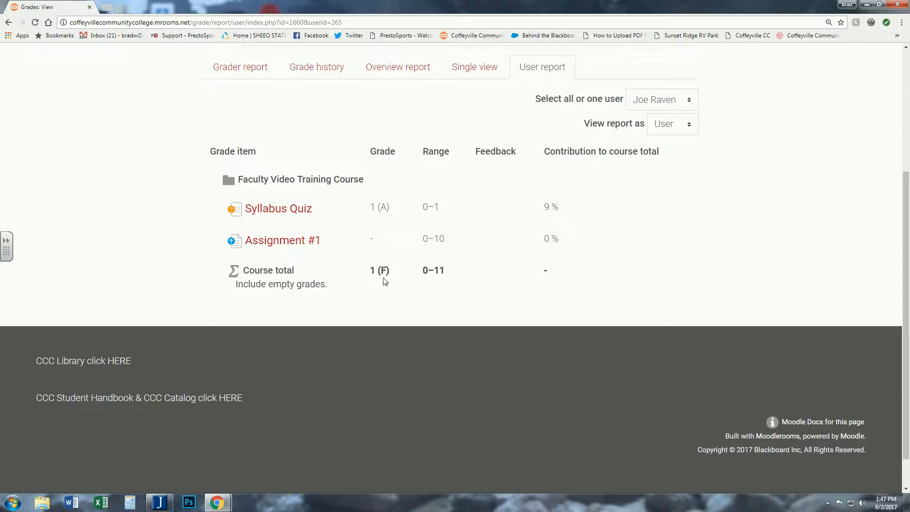
scroll(385, 284, "up", 2)
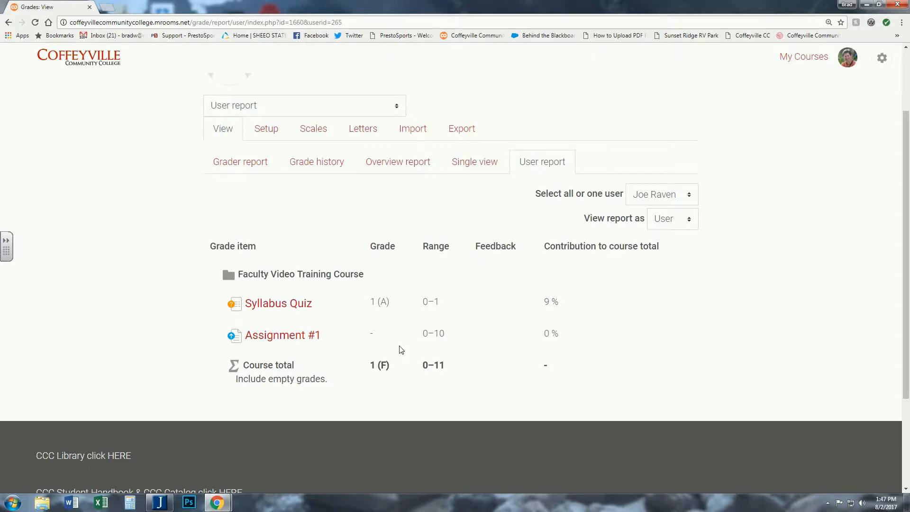
scroll(400, 351, "up", 1)
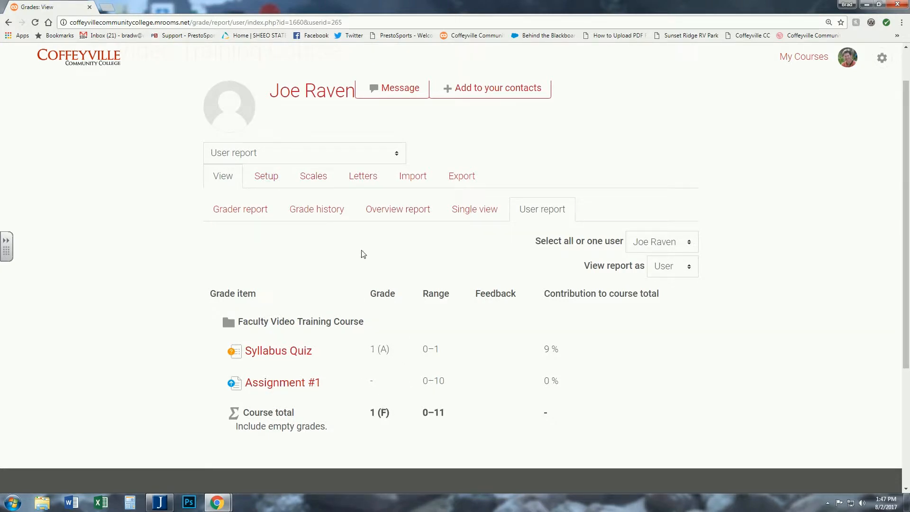
- Enable Exclude empty grades in the course category's settings and save the changes
left_click(266, 179)
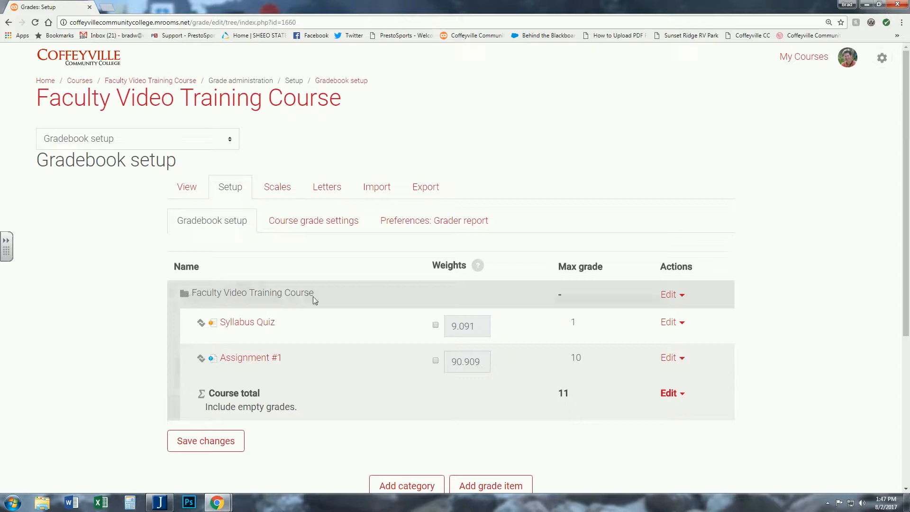
left_click(673, 295)
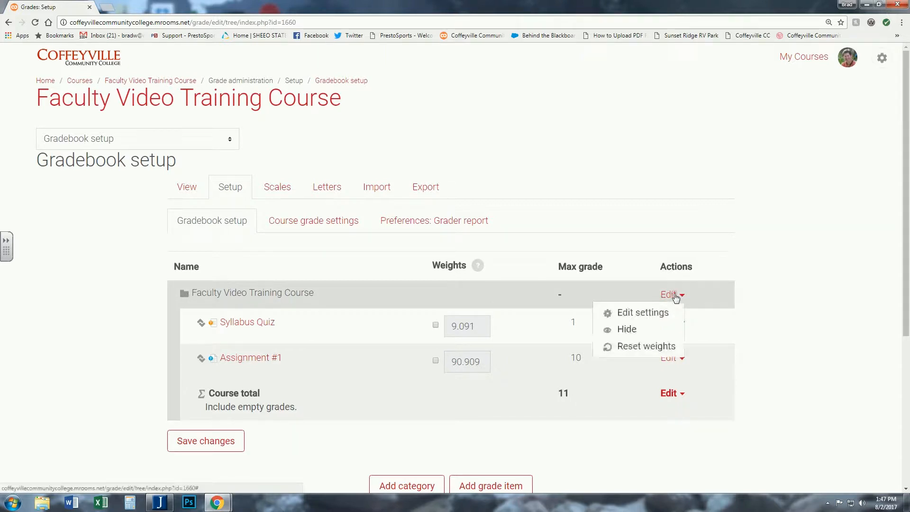
left_click(625, 313)
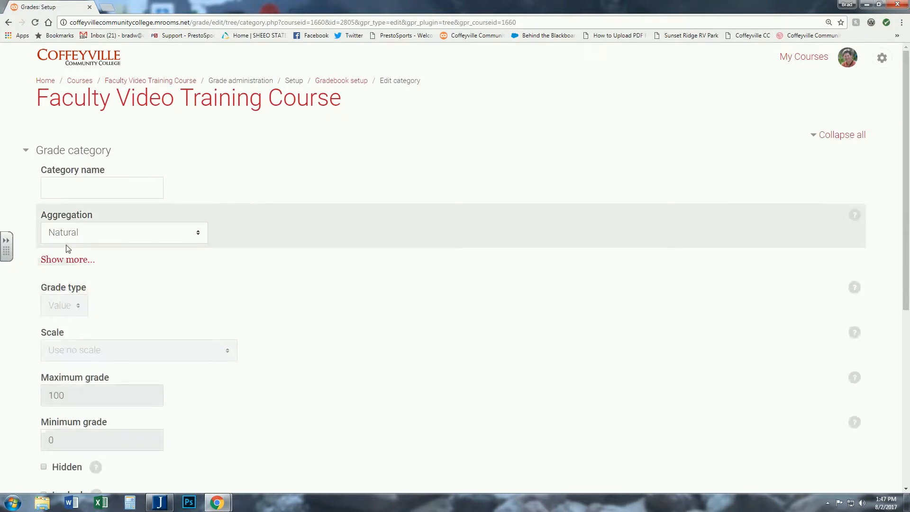
left_click(66, 260)
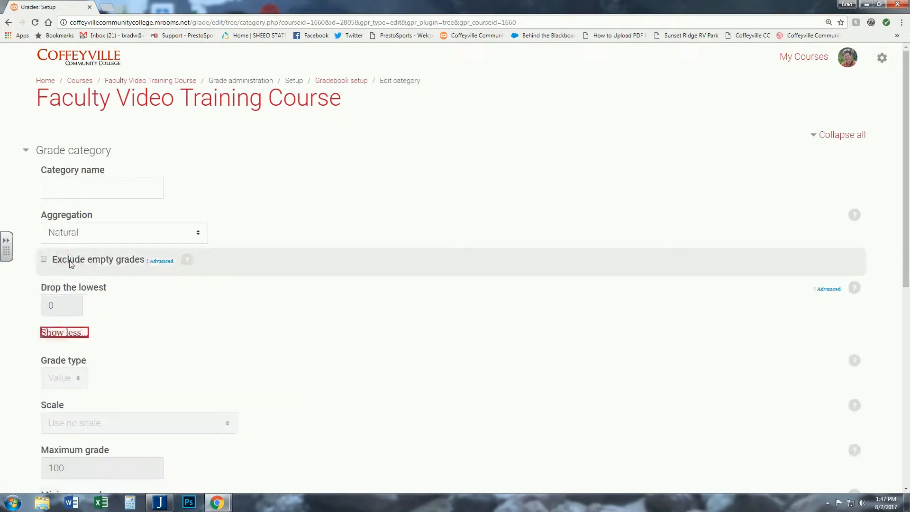
left_click(42, 260)
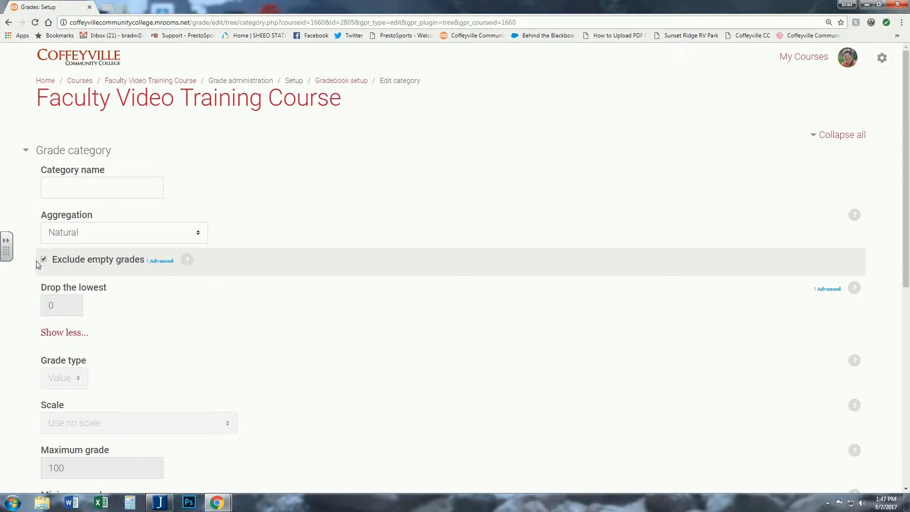
scroll(38, 264, "down", 6)
left_click(71, 342)
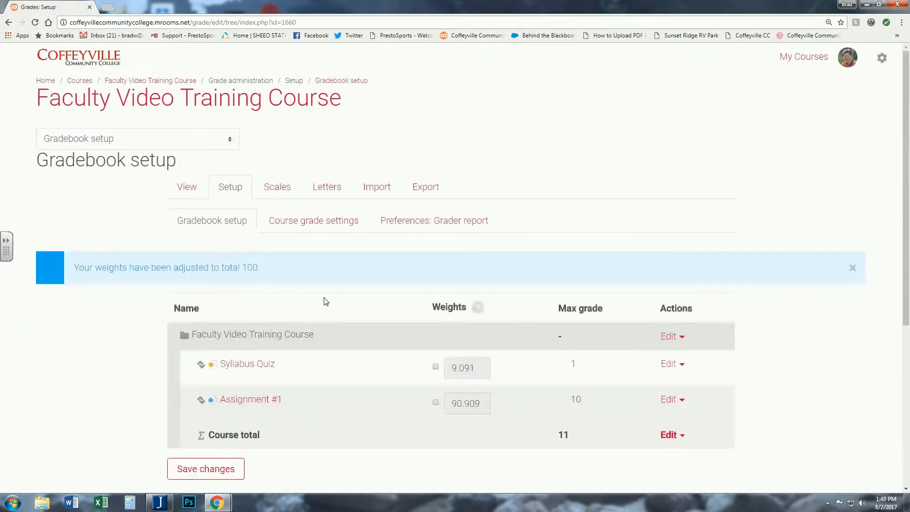
- Check the student's user report to compare the updated course total
left_click(185, 190)
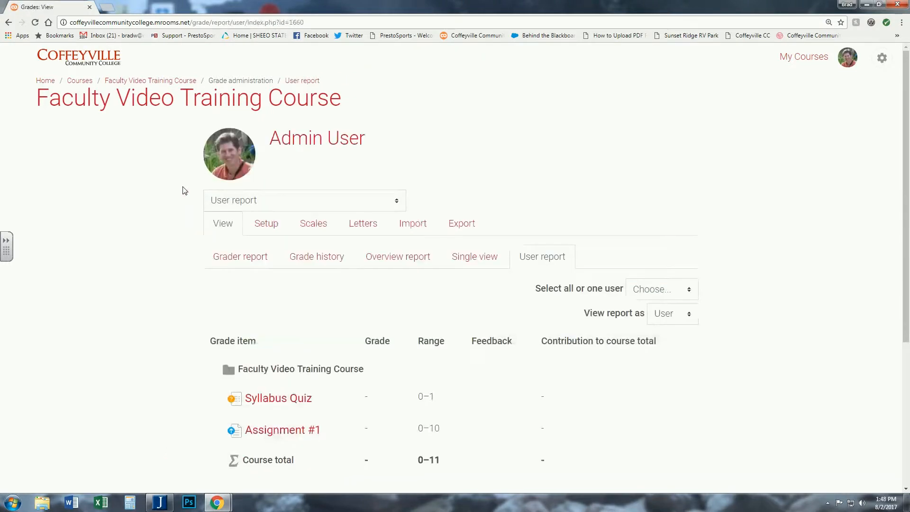
scroll(408, 303, "down", 3)
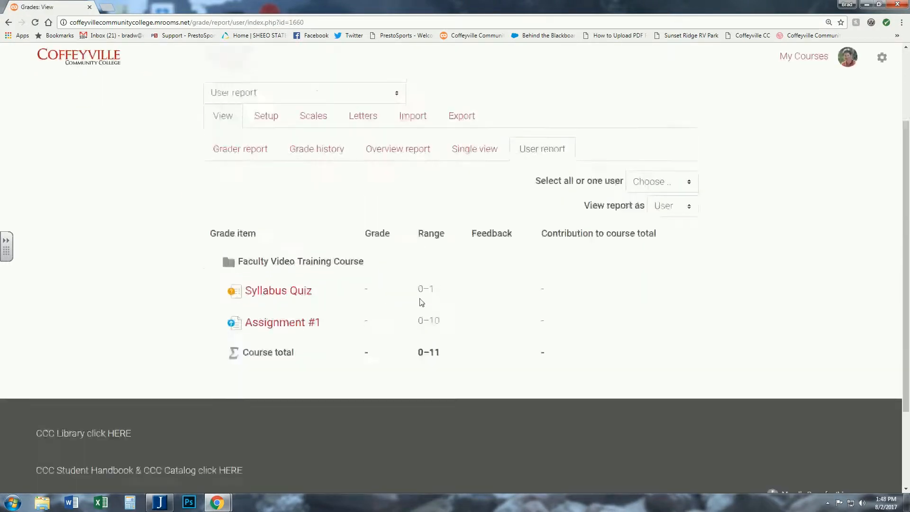
scroll(421, 302, "up", 2)
left_click(679, 243)
left_click(658, 283)
scroll(256, 309, "down", 1)
scroll(256, 309, "down", 2)
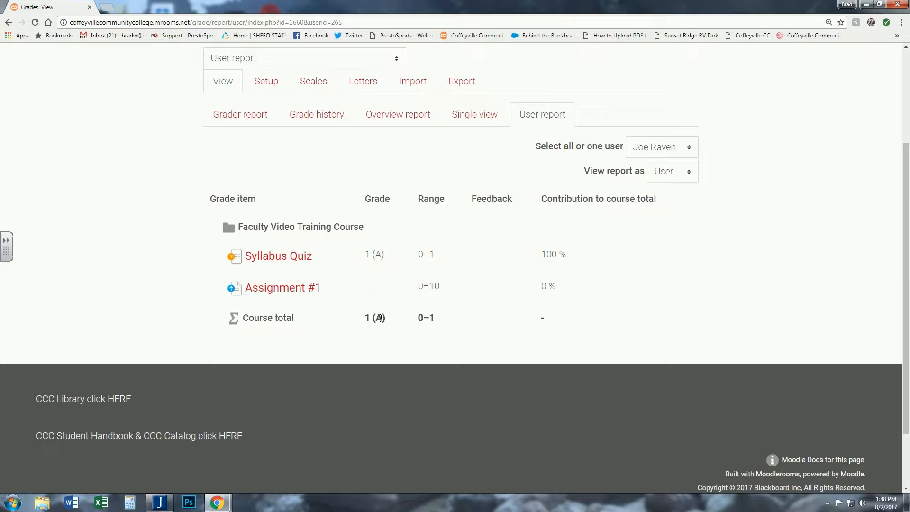
scroll(381, 318, "up", 1)
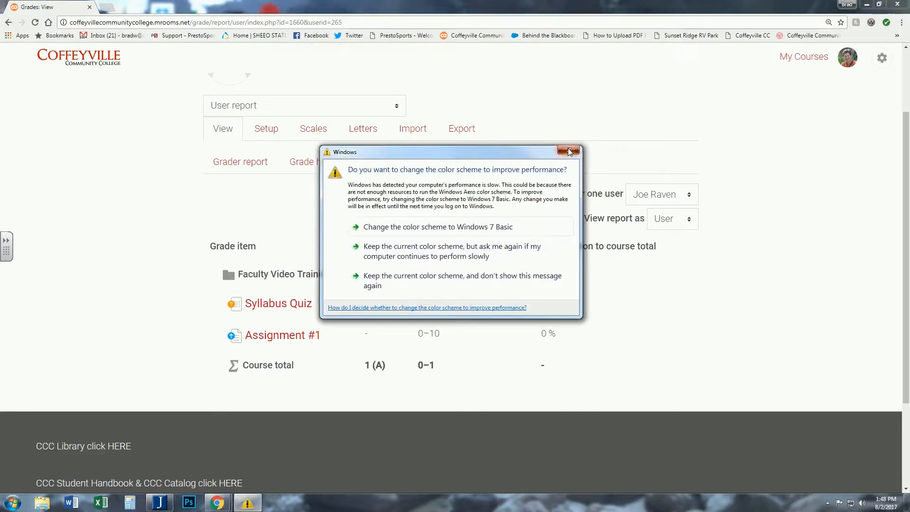
left_click(570, 151)
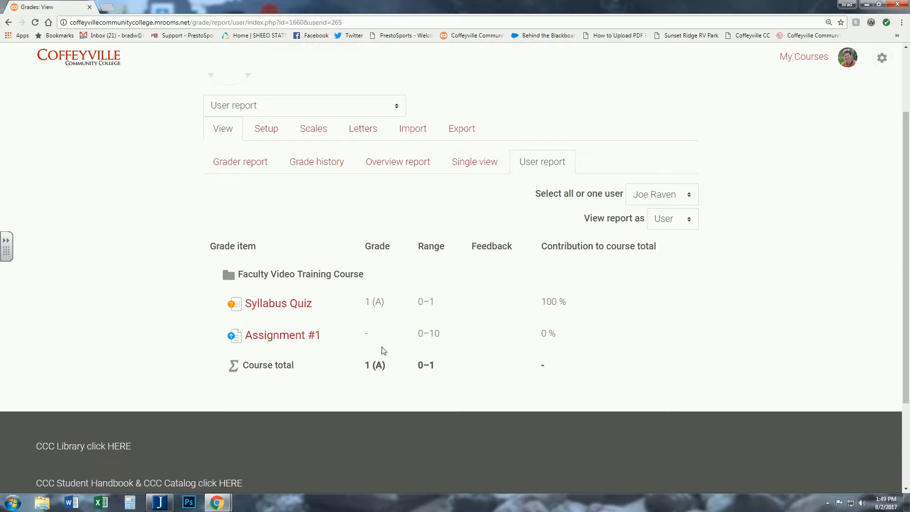
- Open the course category's edit settings, reveal more options, and uncheck Exclude empty grades
scroll(368, 333, "up", 1)
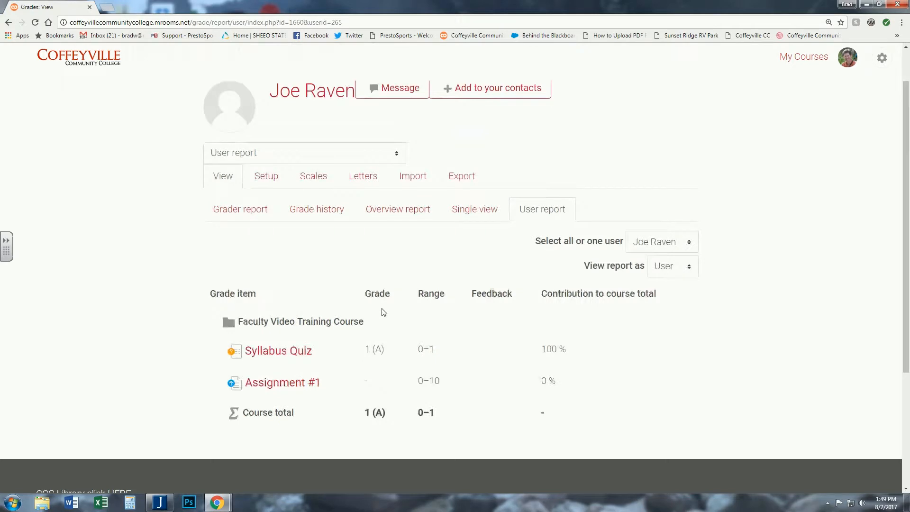
left_click(263, 178)
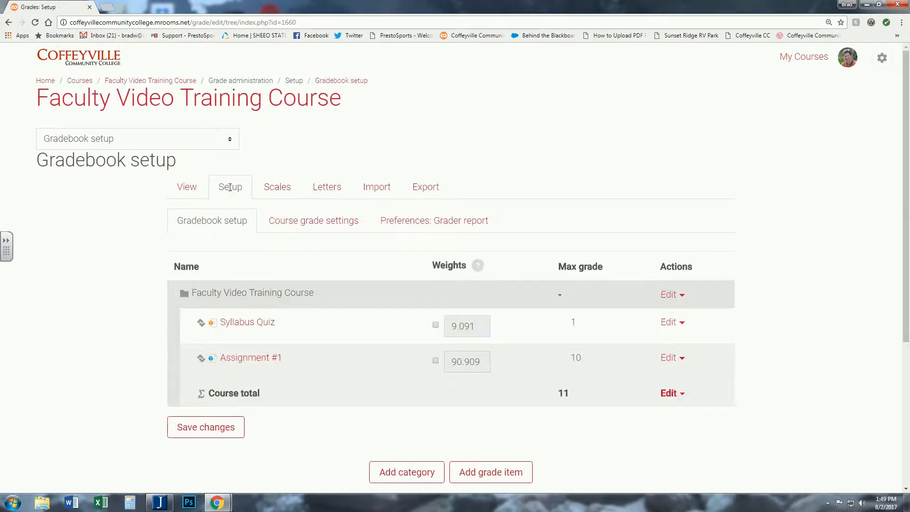
left_click(670, 296)
left_click(640, 313)
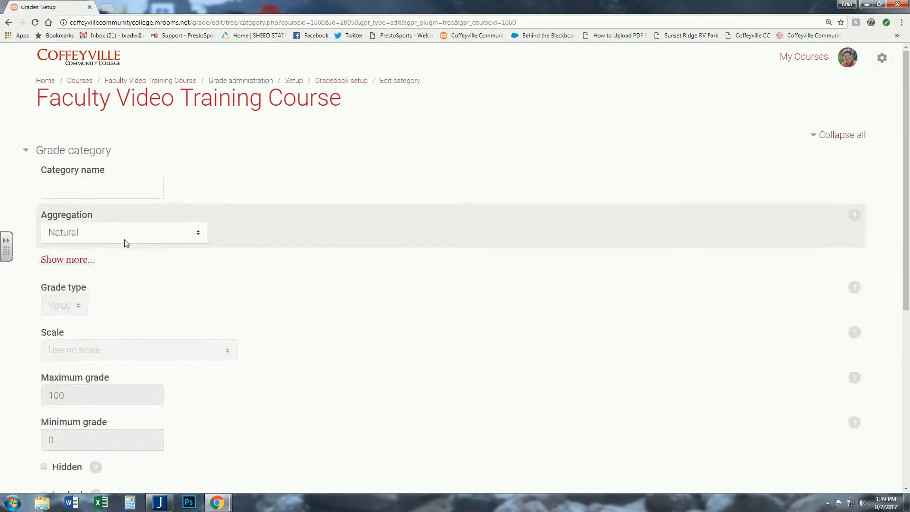
left_click(78, 261)
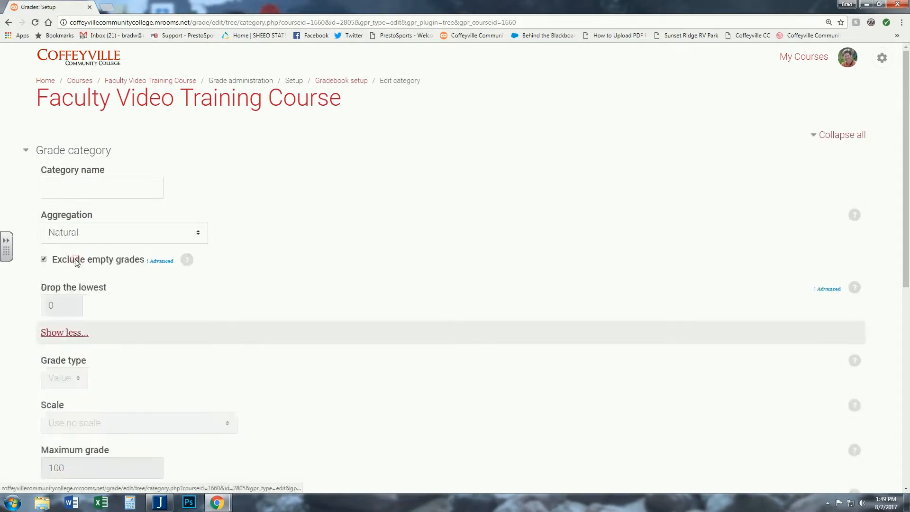
left_click(44, 261)
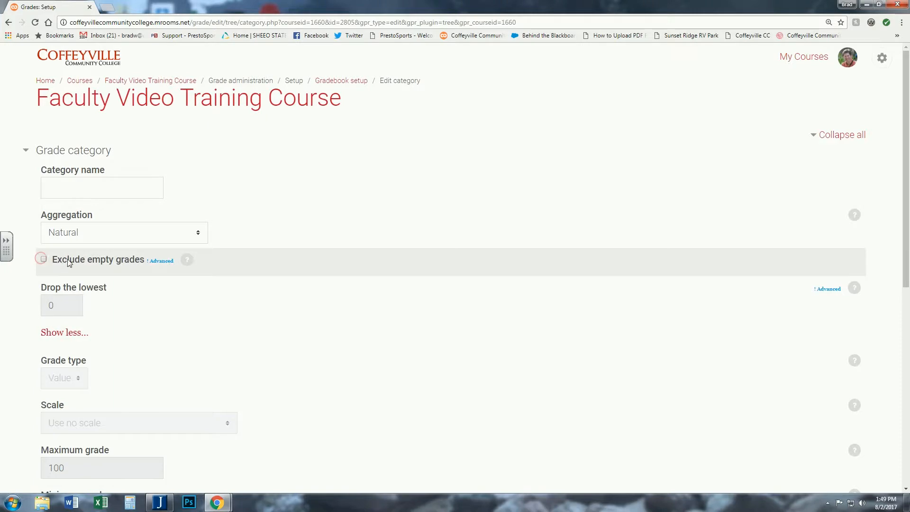
scroll(97, 258, "down", 4)
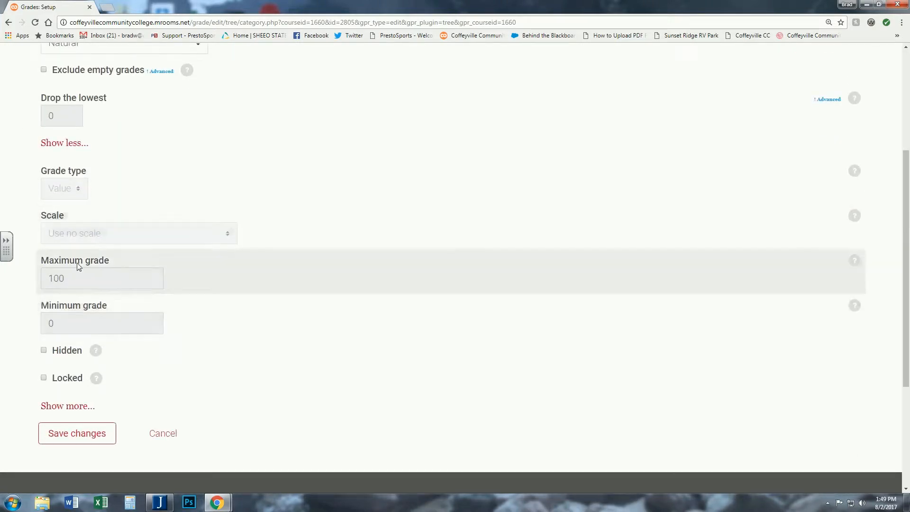
scroll(81, 235, "up", 2)
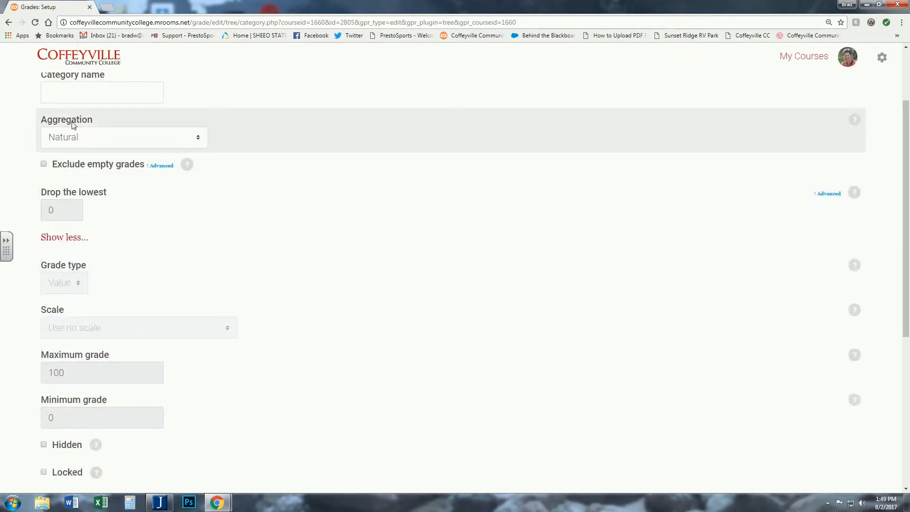
left_click(183, 141)
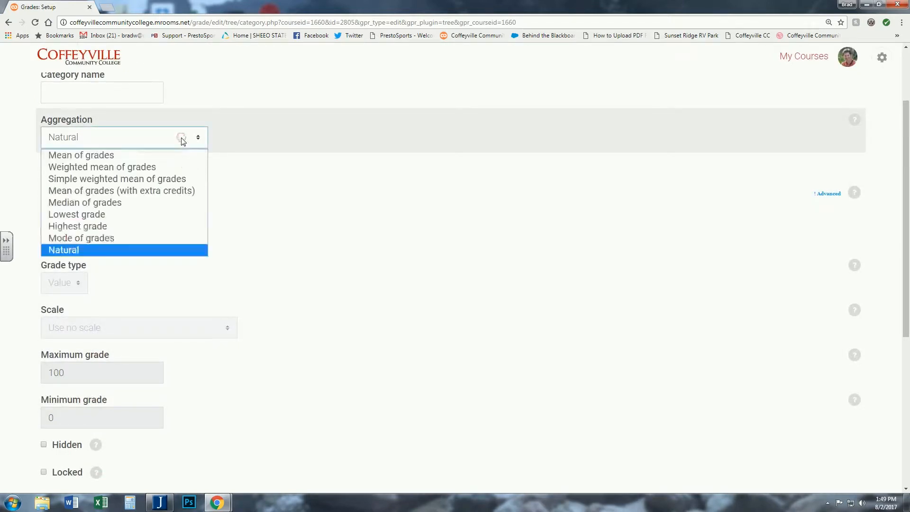
left_click(122, 179)
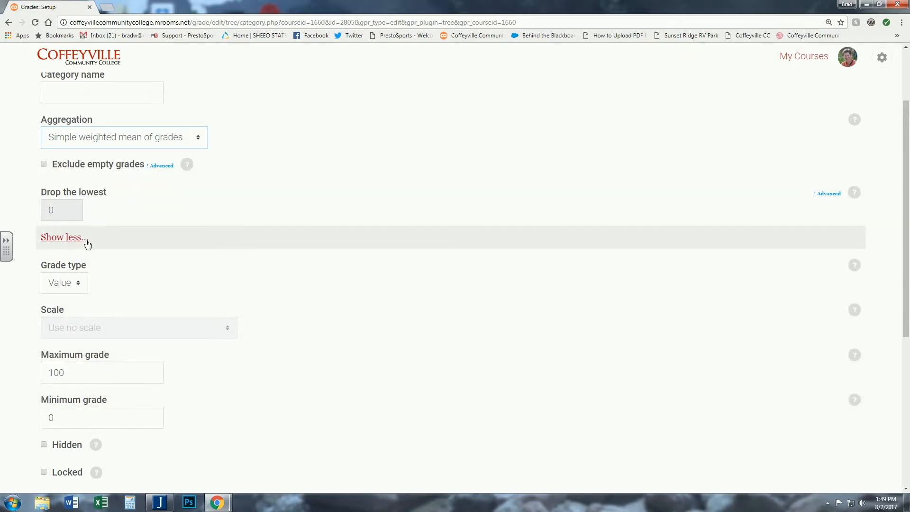
left_click(188, 138)
left_click(99, 250)
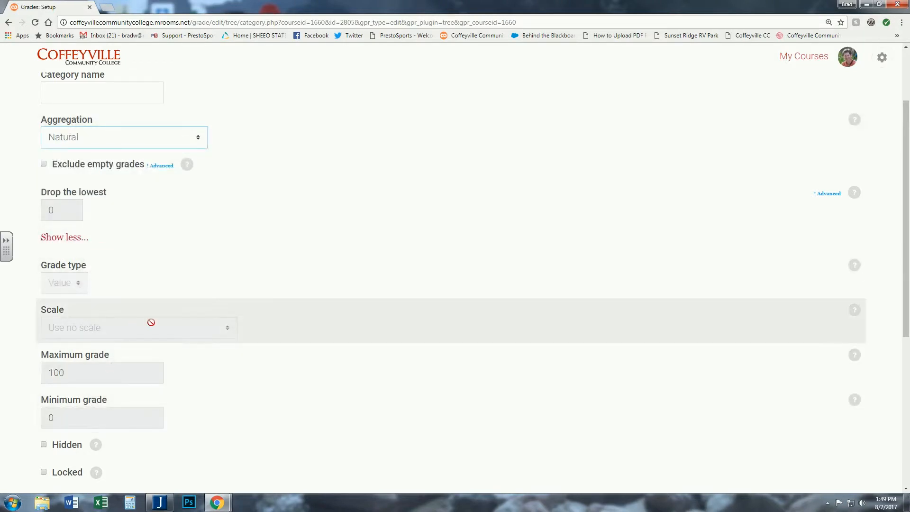
- Save the course category's settings
scroll(207, 246, "up", 1)
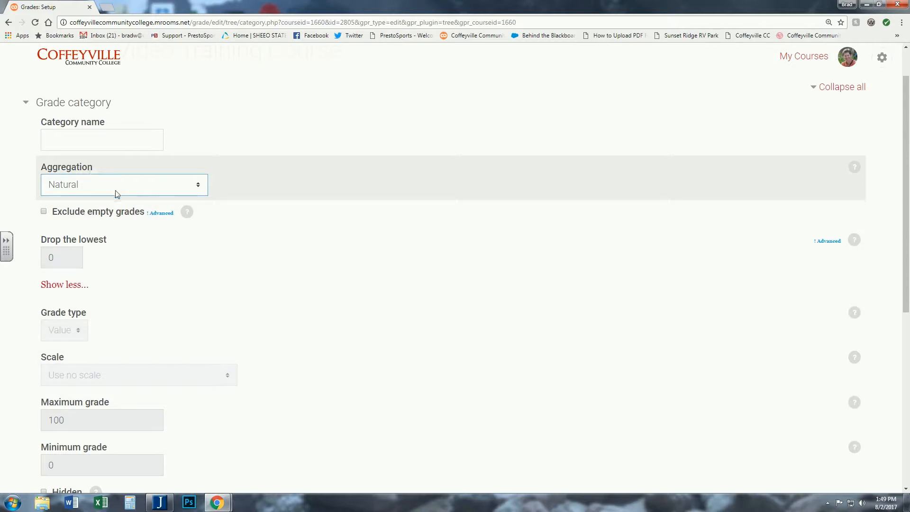
scroll(232, 194, "down", 4)
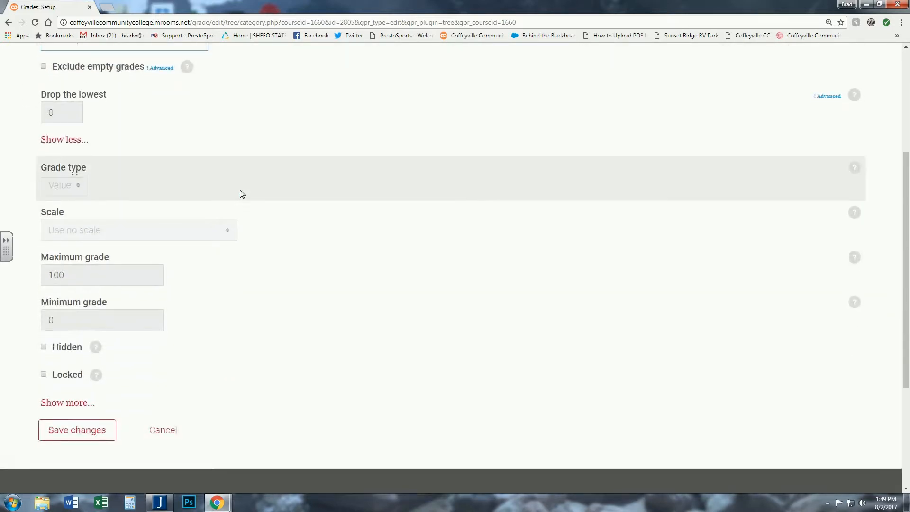
left_click(77, 386)
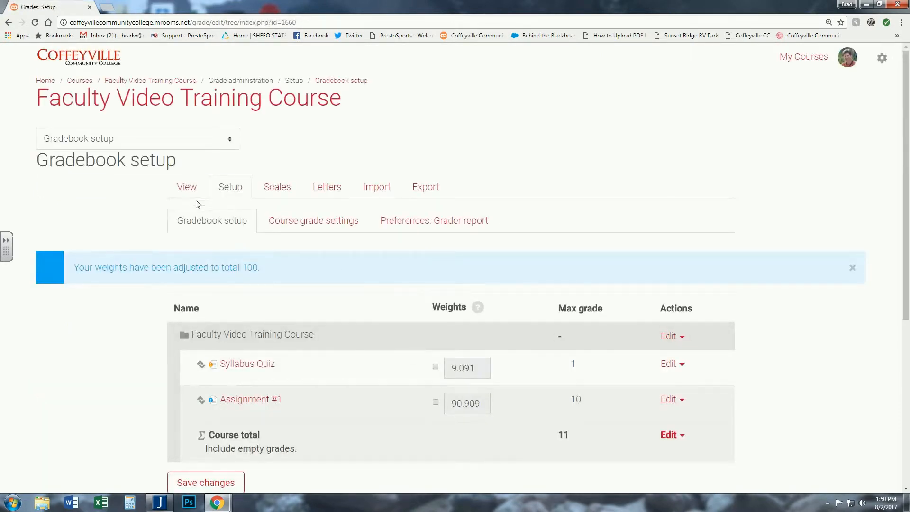
- Open the grader report, turn editing on, save the changes, and turn editing off
left_click(187, 186)
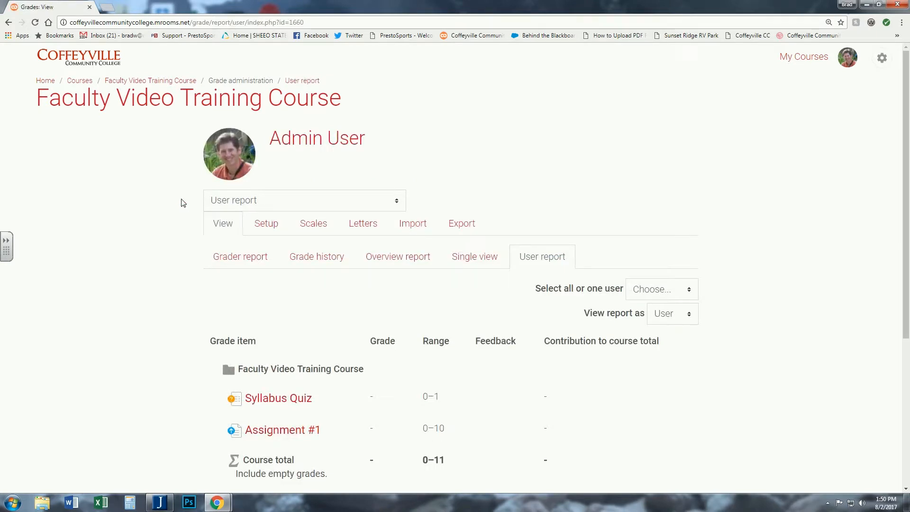
left_click(233, 256)
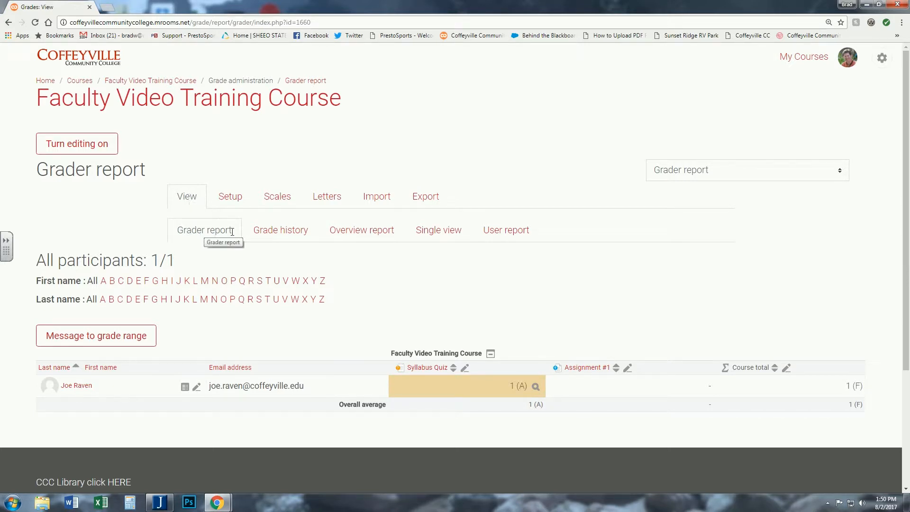
left_click(77, 144)
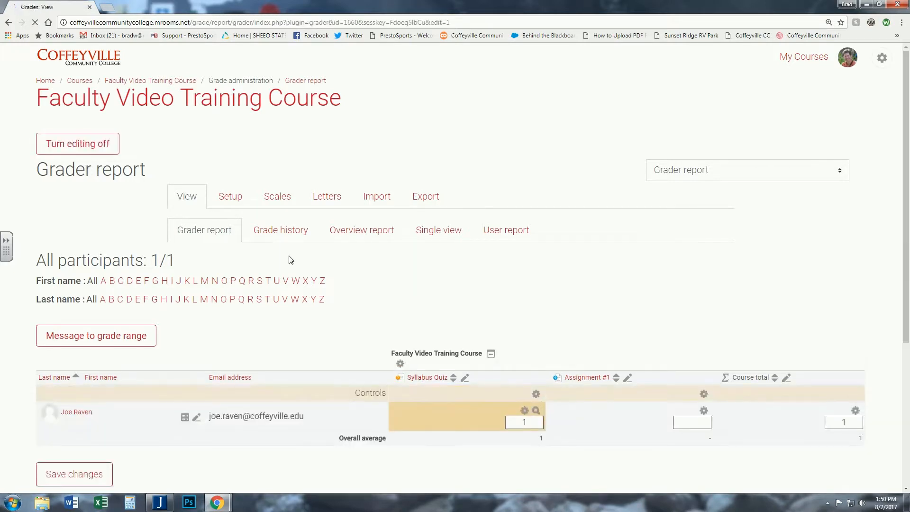
scroll(664, 393, "down", 1)
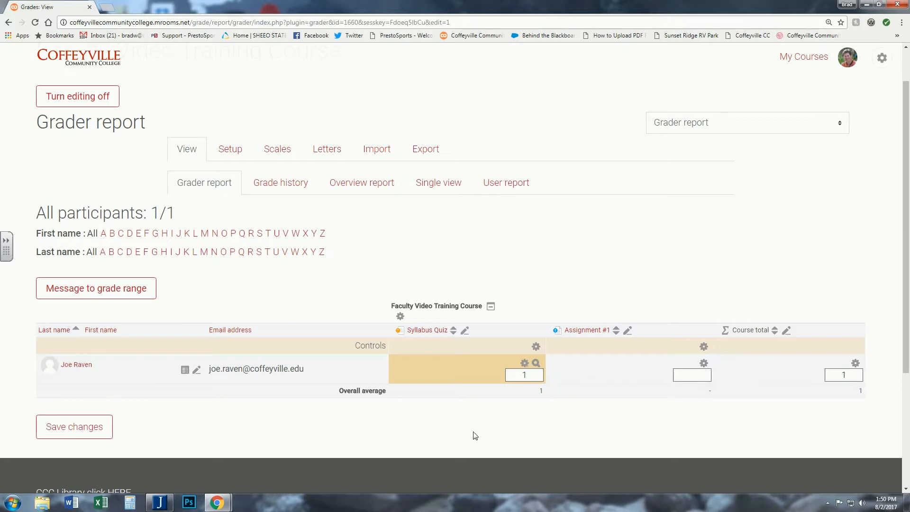
left_click(76, 428)
left_click(83, 96)
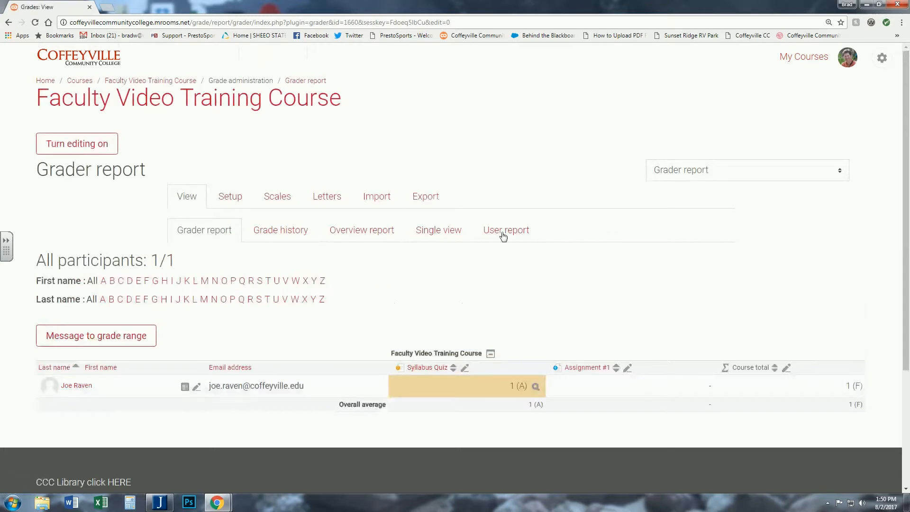
- Open the user report for the enrolled student to examine the course total
left_click(499, 234)
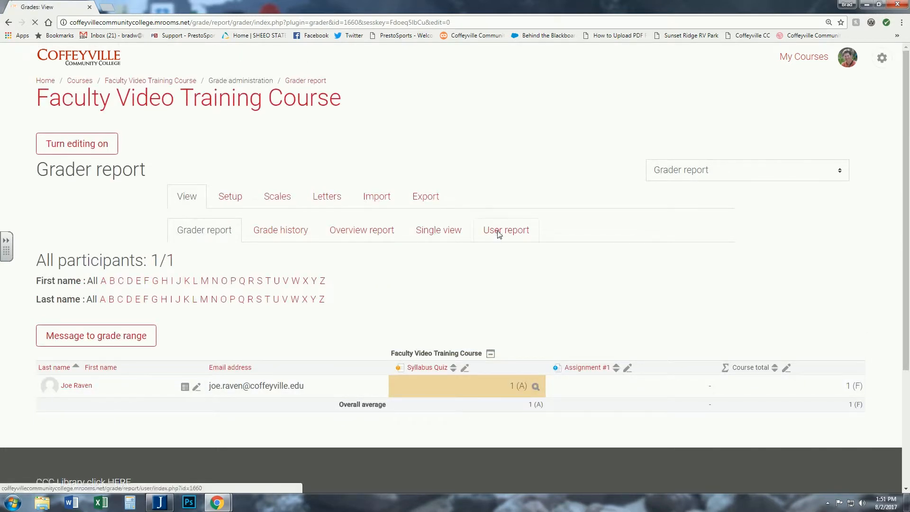
left_click(686, 295)
left_click(662, 329)
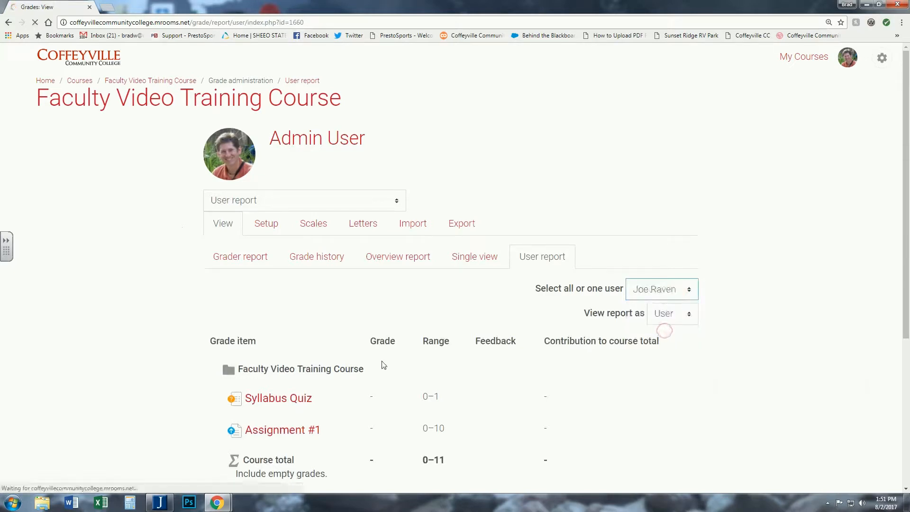
scroll(372, 365, "down", 2)
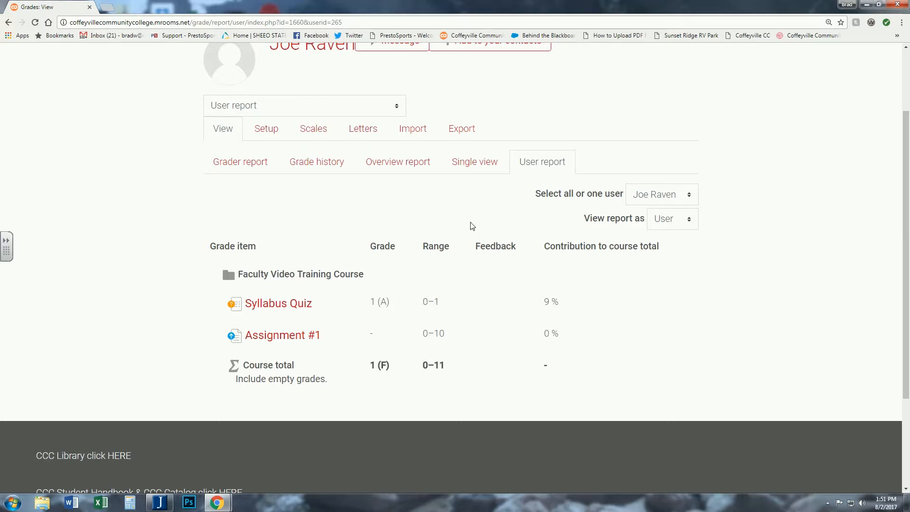
- Open the course grade settings and set Grade display type to Letter (real)
left_click(265, 130)
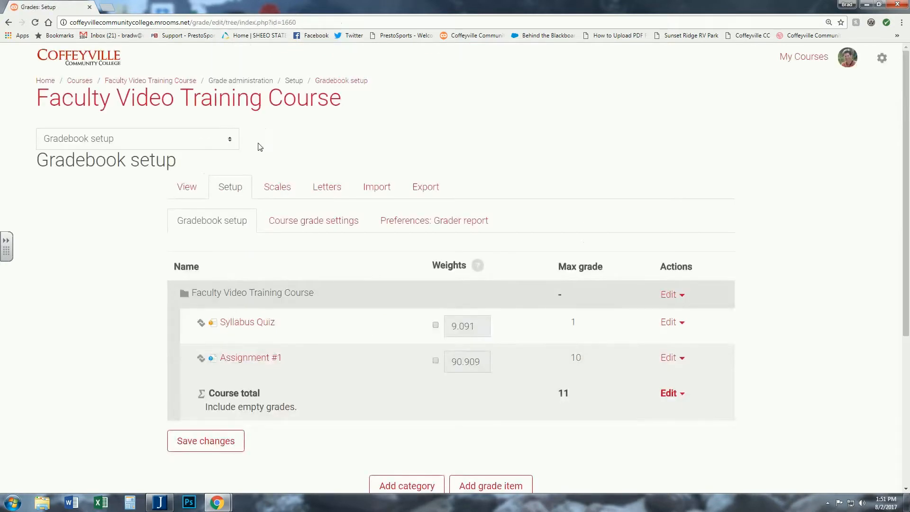
left_click(311, 224)
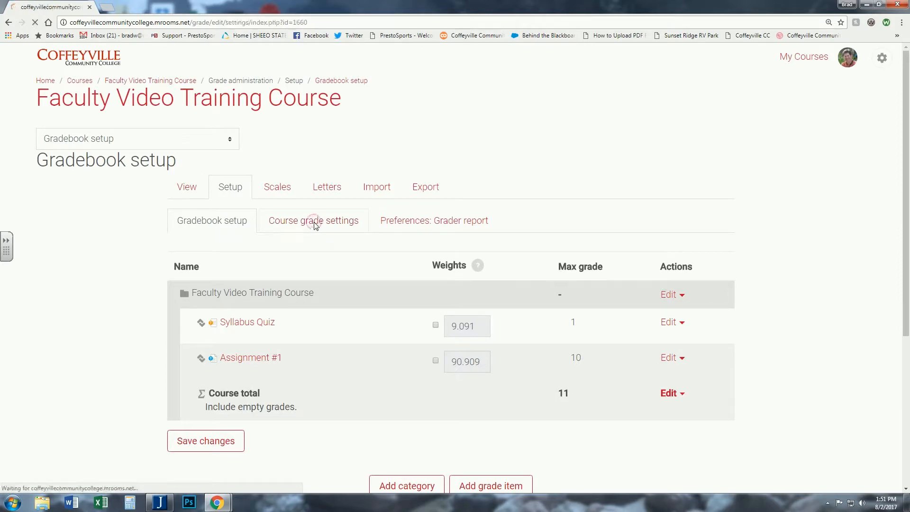
scroll(166, 258, "down", 4)
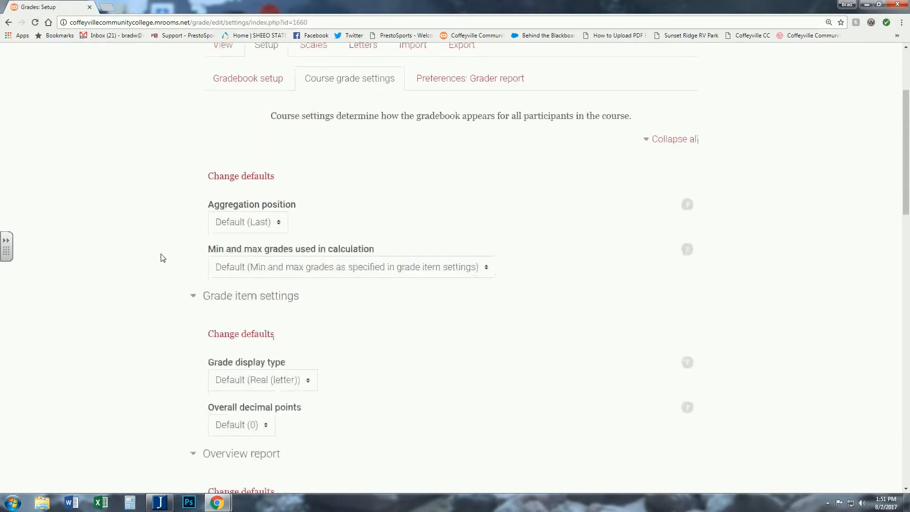
scroll(160, 258, "down", 2)
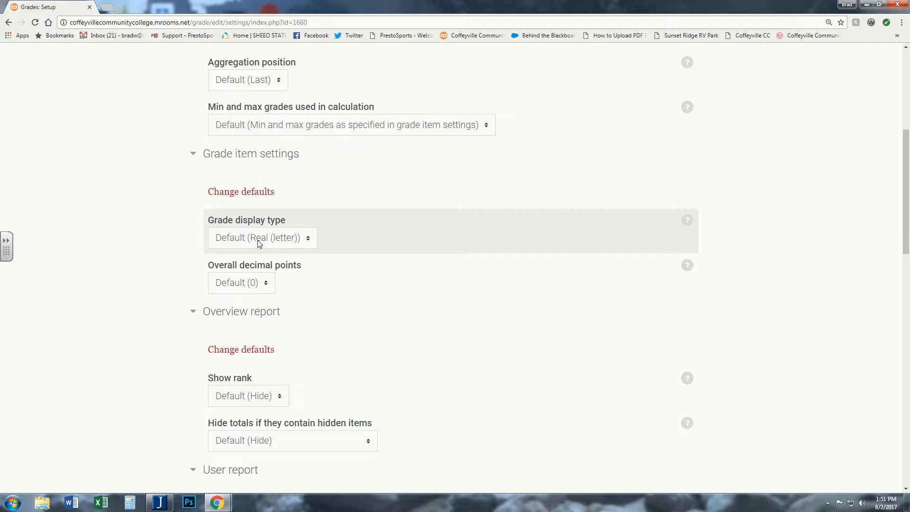
left_click(303, 239)
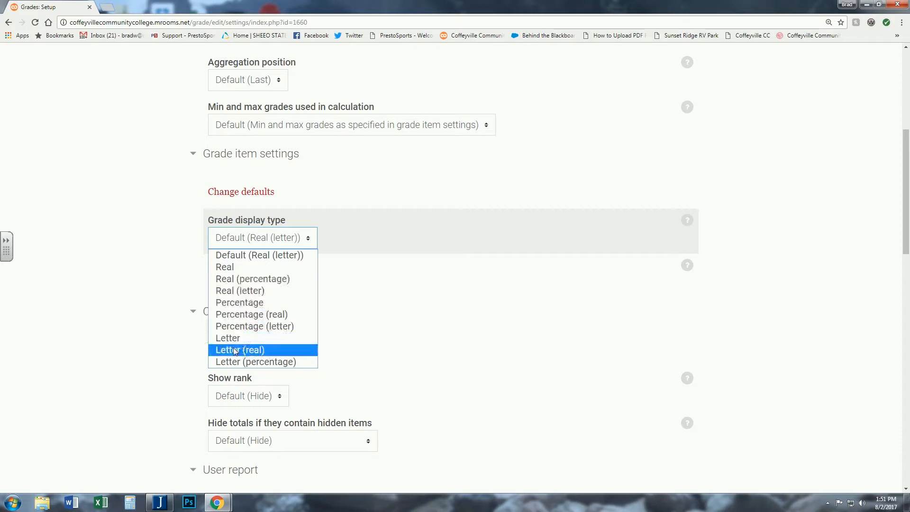
left_click(254, 351)
- Set the user report's Show contribution to course total to Hide and save the course grade settings
scroll(147, 260, "down", 7)
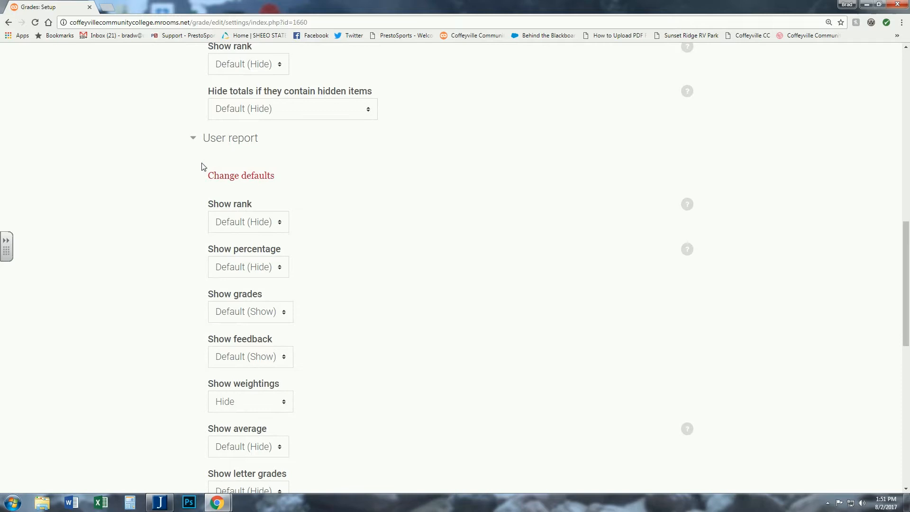
scroll(163, 209, "down", 1)
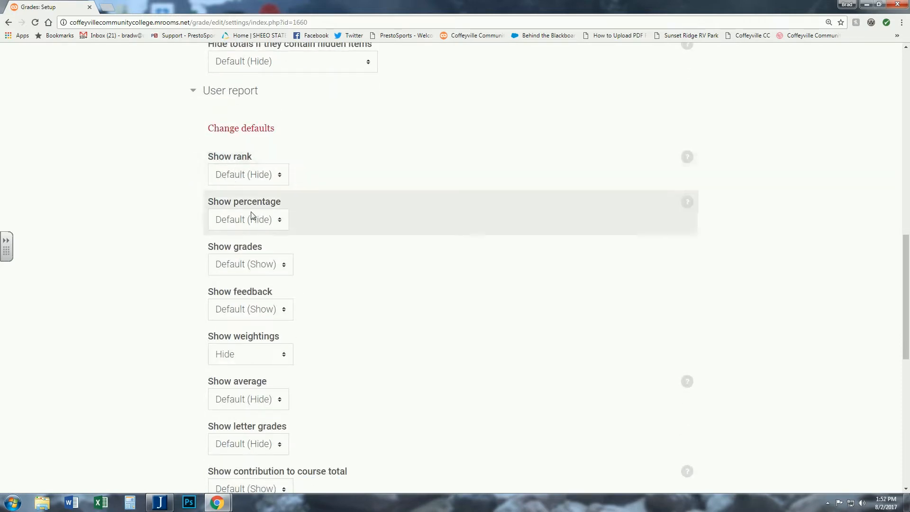
scroll(176, 246, "down", 1)
scroll(175, 245, "down", 1)
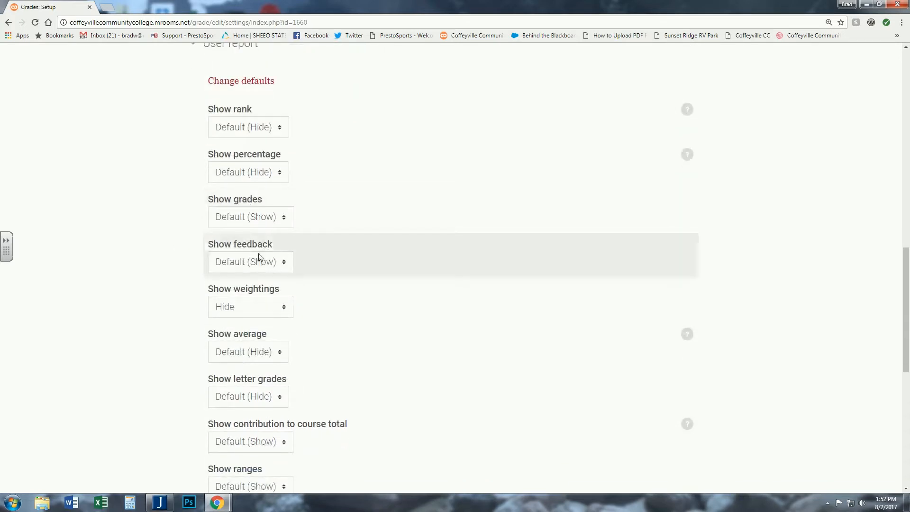
scroll(189, 258, "down", 1)
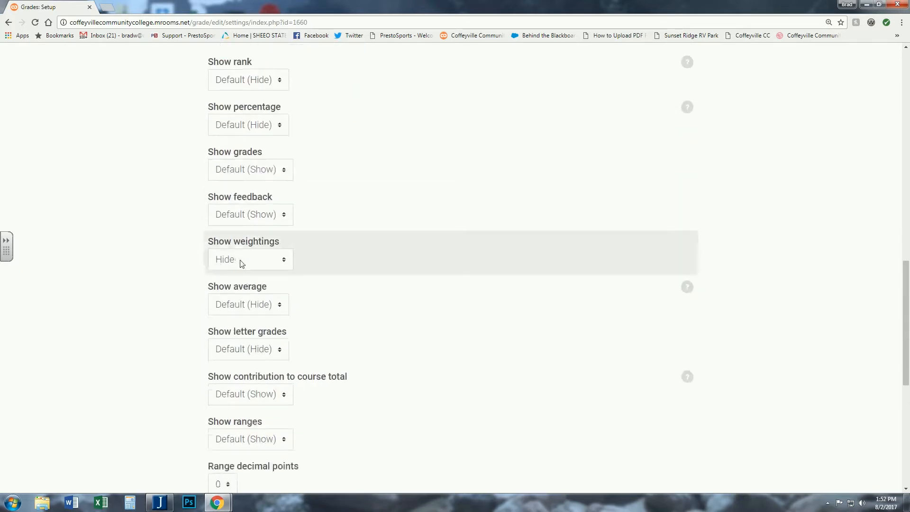
scroll(175, 250, "down", 1)
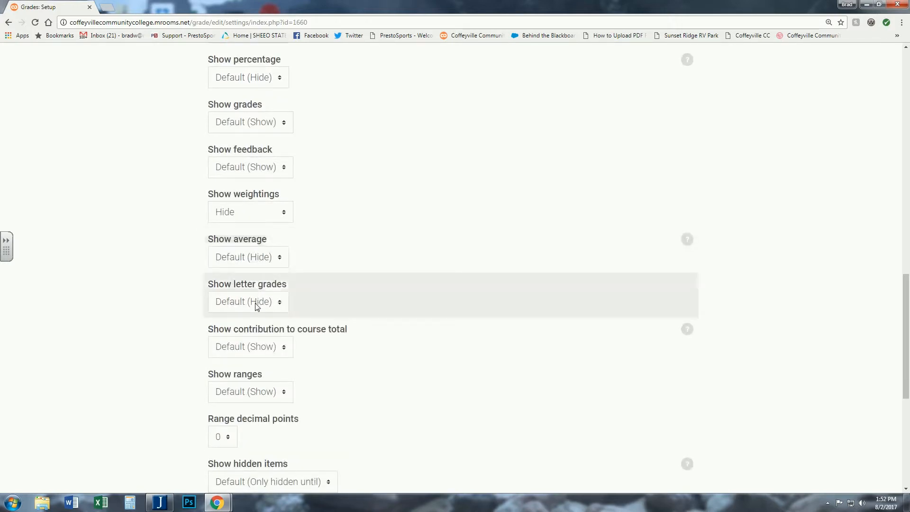
scroll(159, 280, "down", 1)
scroll(159, 280, "down", 1)
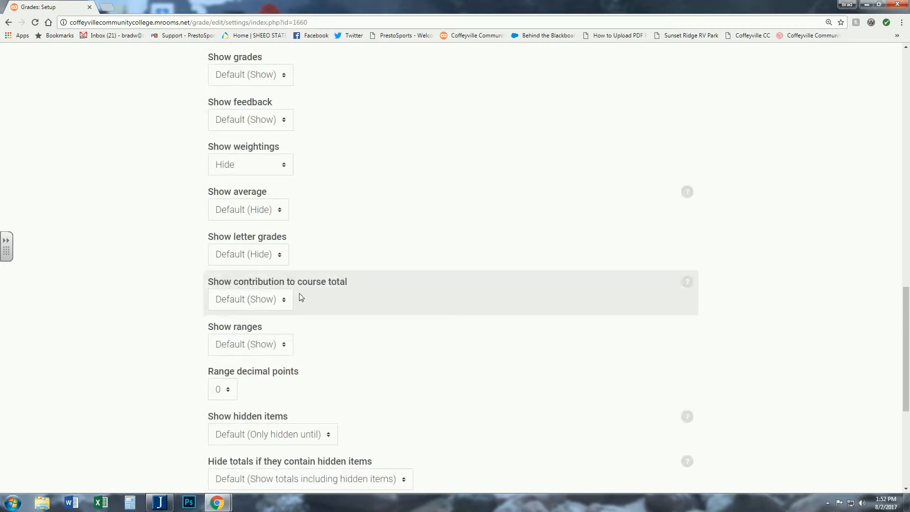
left_click(273, 303)
left_click(239, 326)
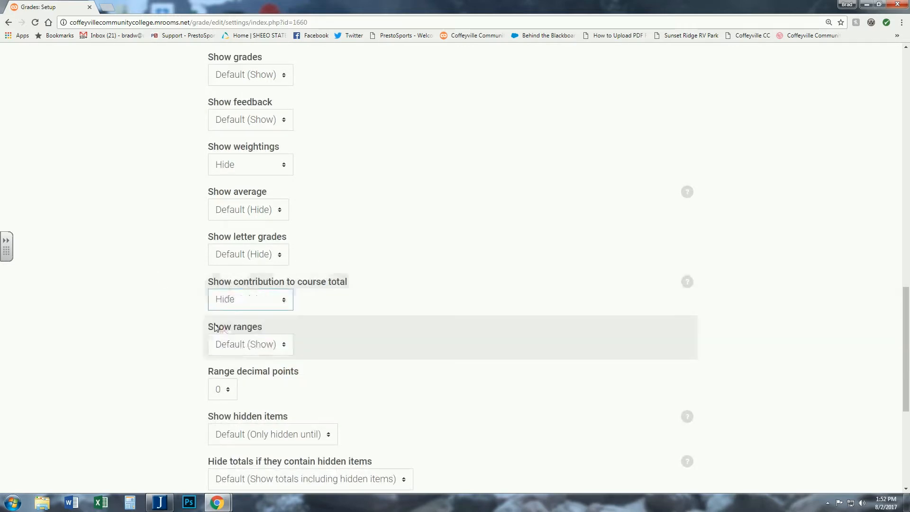
scroll(153, 267, "down", 1)
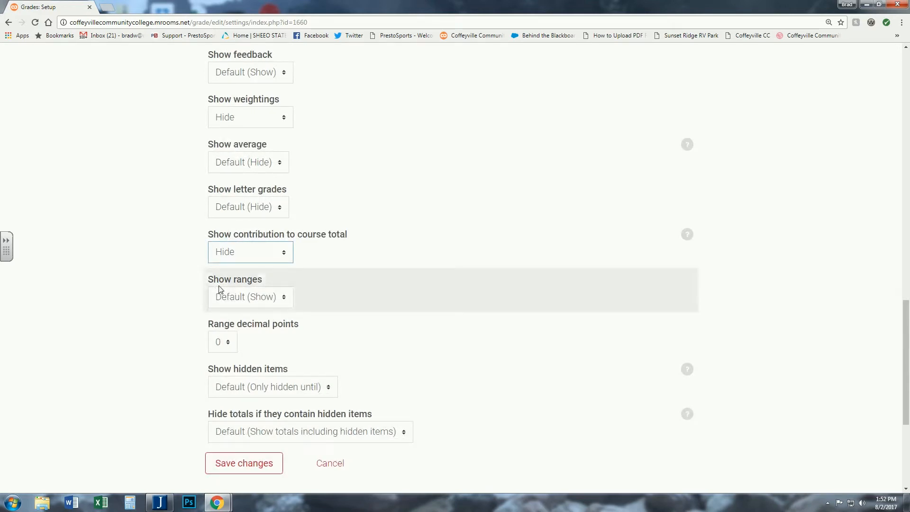
scroll(147, 237, "down", 3)
left_click(250, 327)
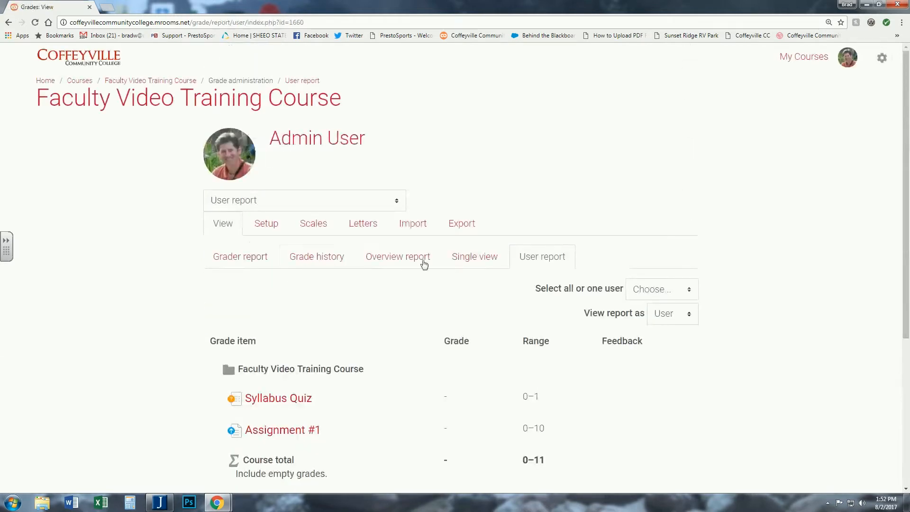
scroll(498, 240, "down", 1)
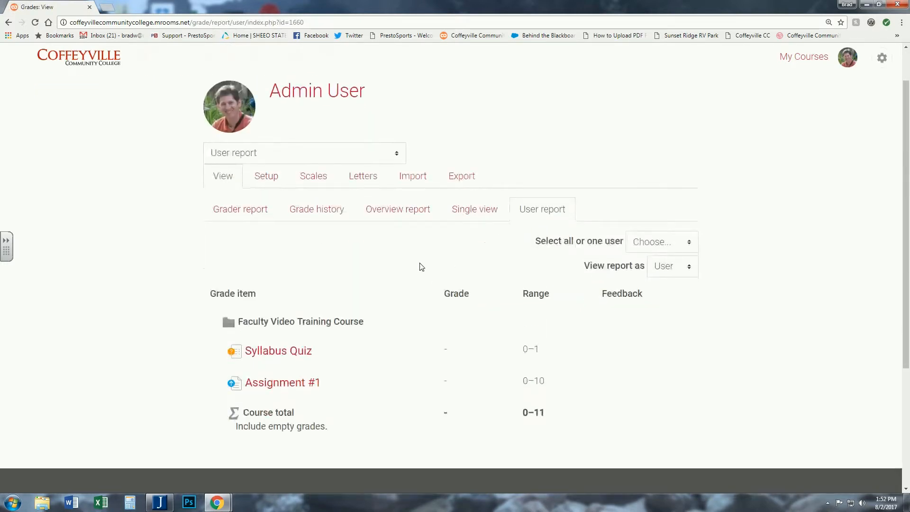
scroll(422, 267, "down", 1)
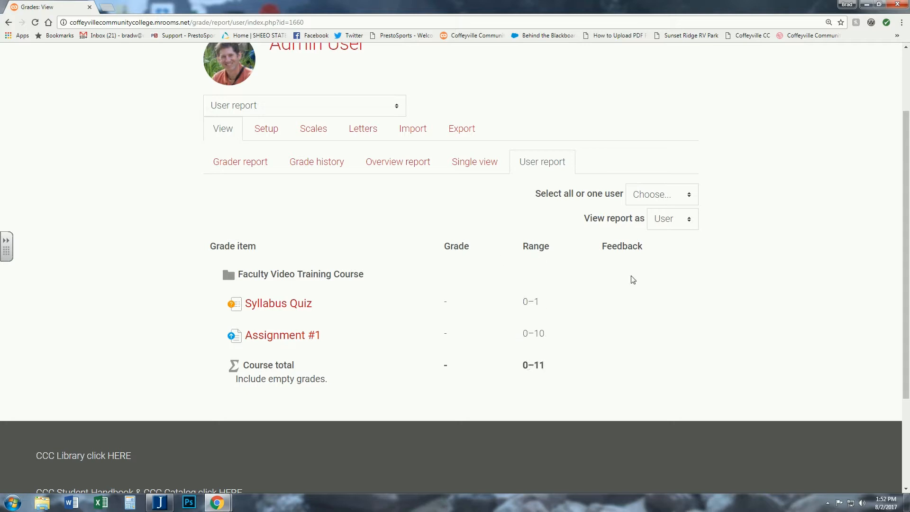
left_click(683, 200)
left_click(672, 237)
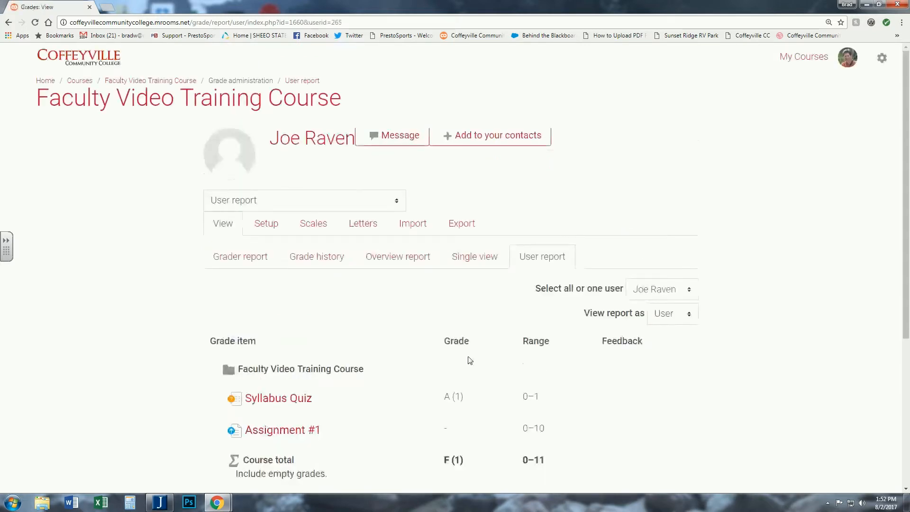
scroll(393, 335, "down", 2)
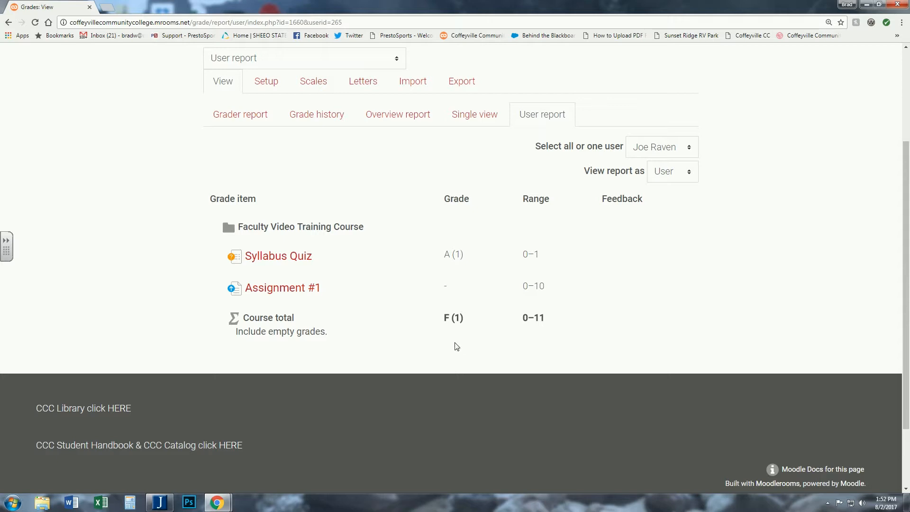
scroll(457, 346, "up", 2)
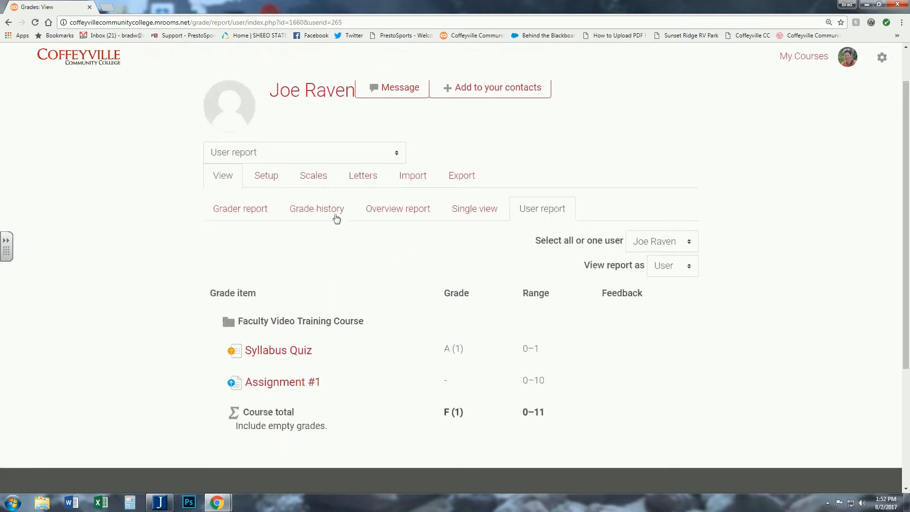
- Try overriding the site default grade letters and lowering letter A's minimum to 89%, cancelling the edit
left_click(358, 178)
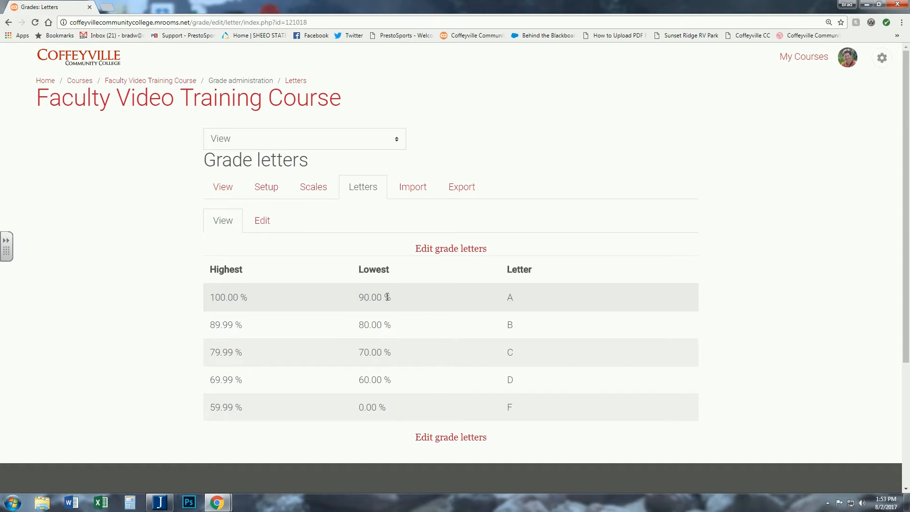
left_click(448, 251)
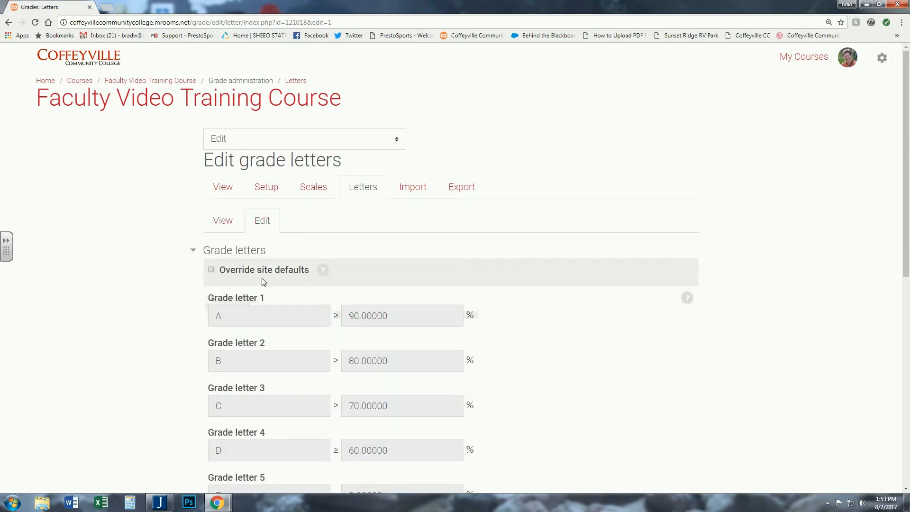
left_click(212, 270)
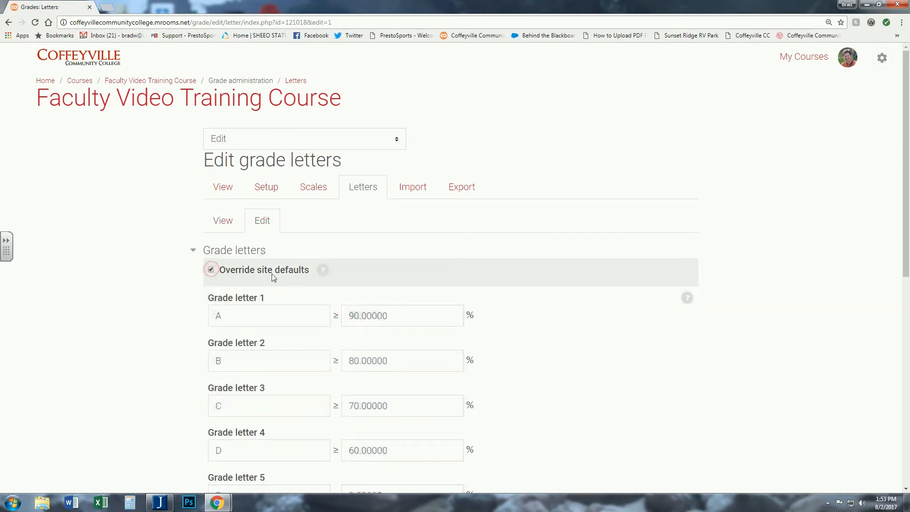
left_click_drag(394, 316, 335, 314)
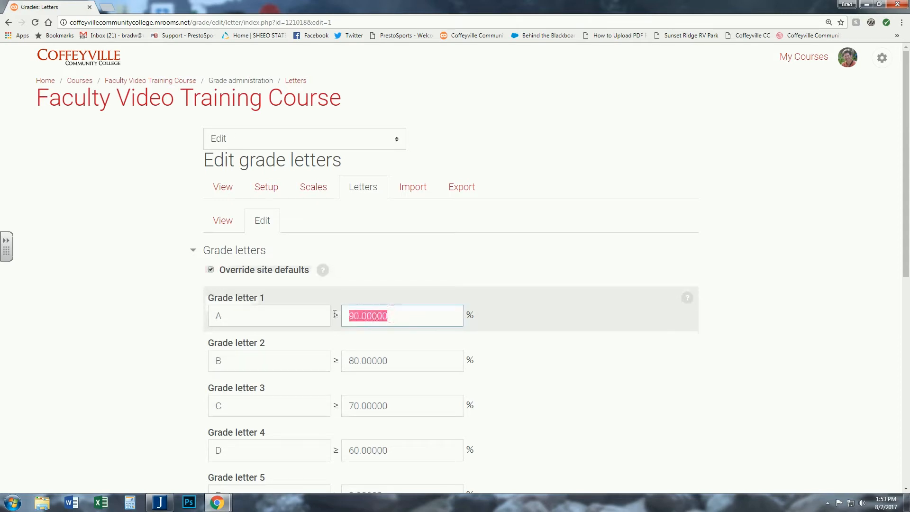
type("89")
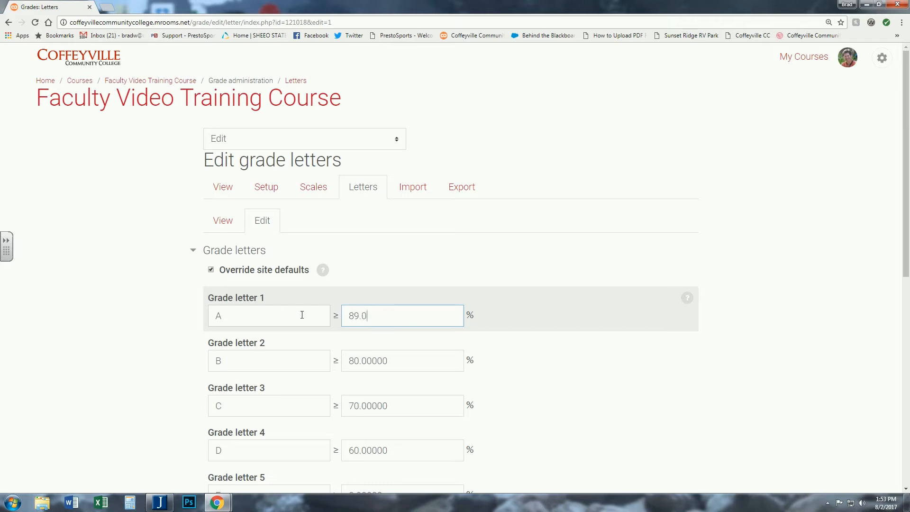
scroll(156, 313, "down", 2)
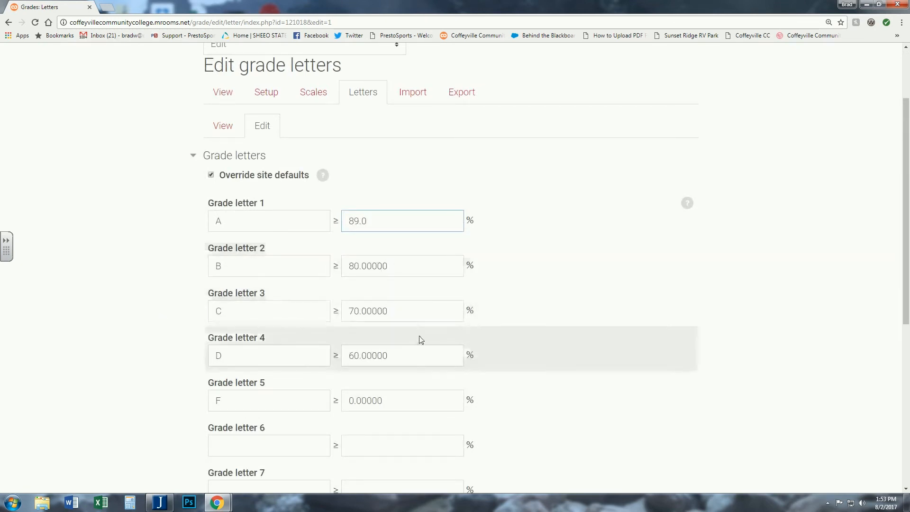
scroll(395, 364, "down", 3)
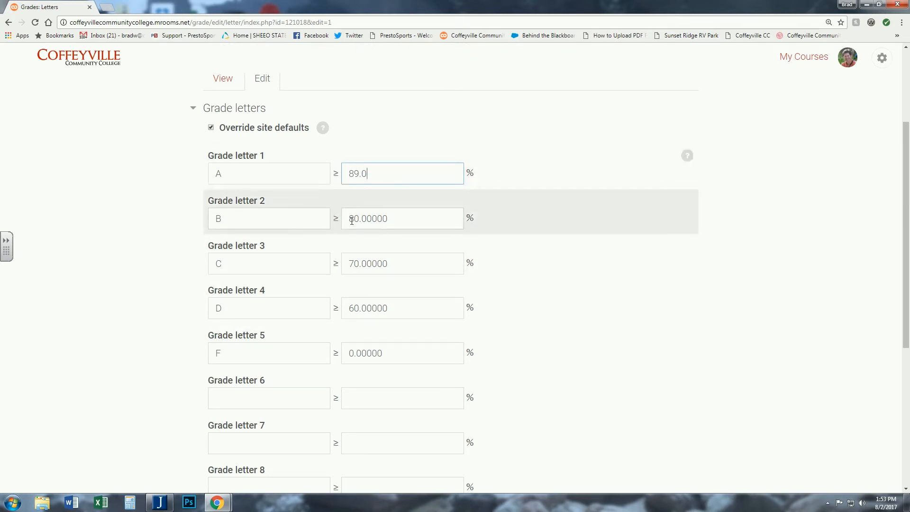
scroll(119, 229, "down", 3)
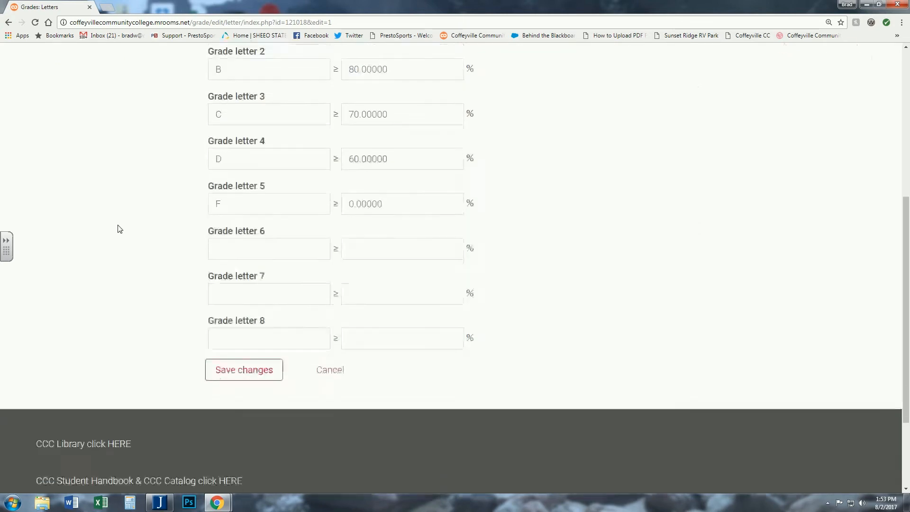
left_click(334, 332)
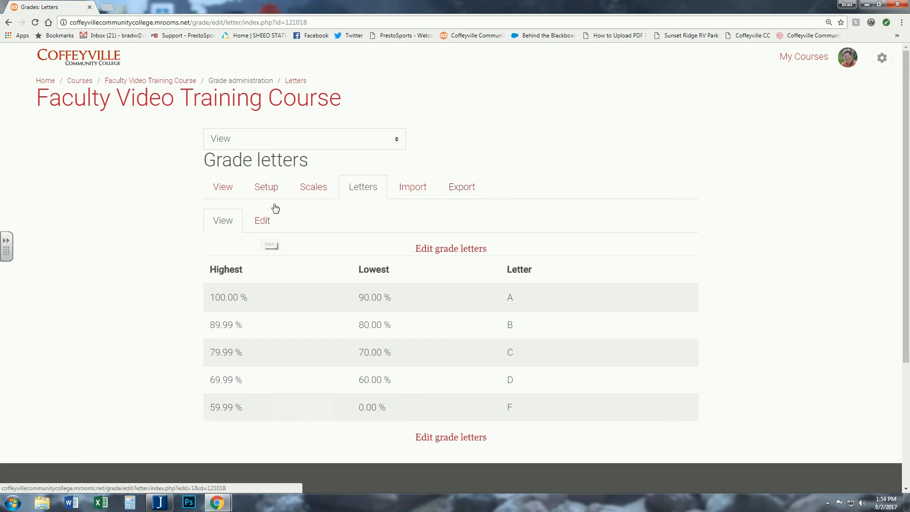
- Open the gradebook setup and move Assignment #1 above Syllabus Quiz
left_click(225, 188)
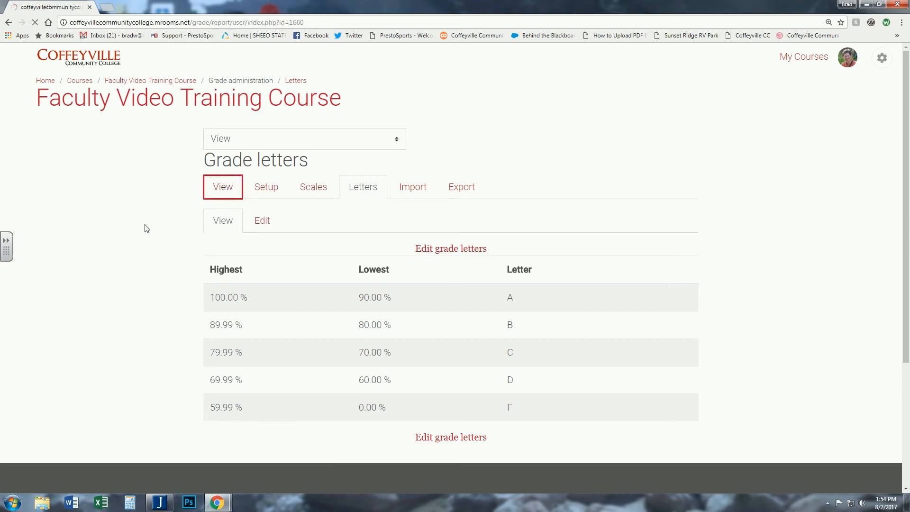
scroll(175, 266, "down", 2)
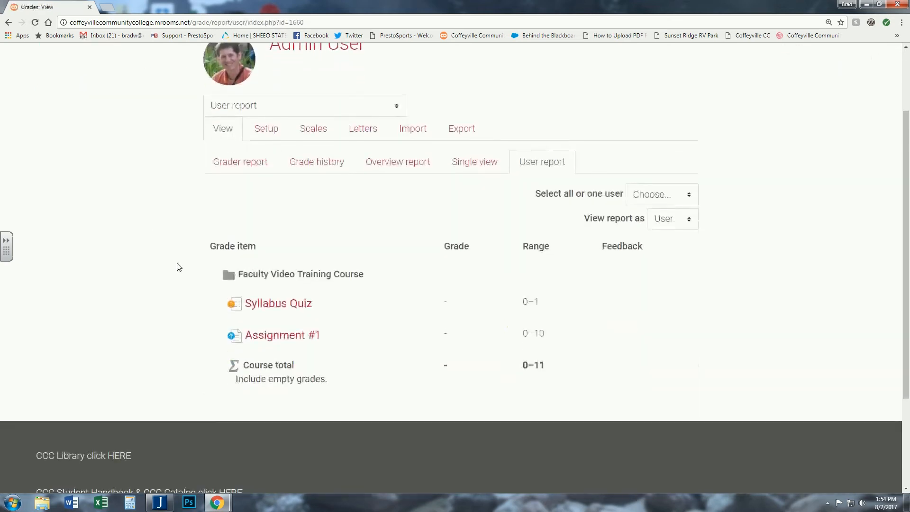
scroll(272, 211, "up", 1)
left_click(269, 179)
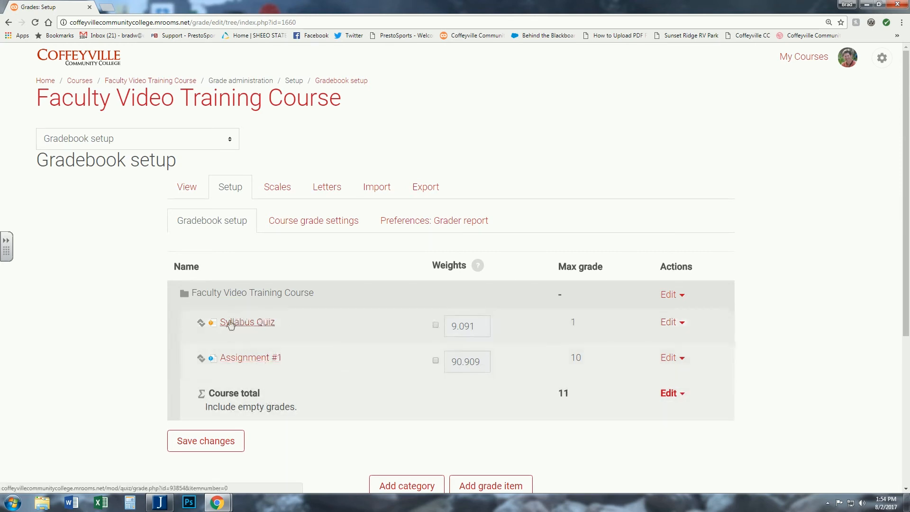
left_click(201, 359)
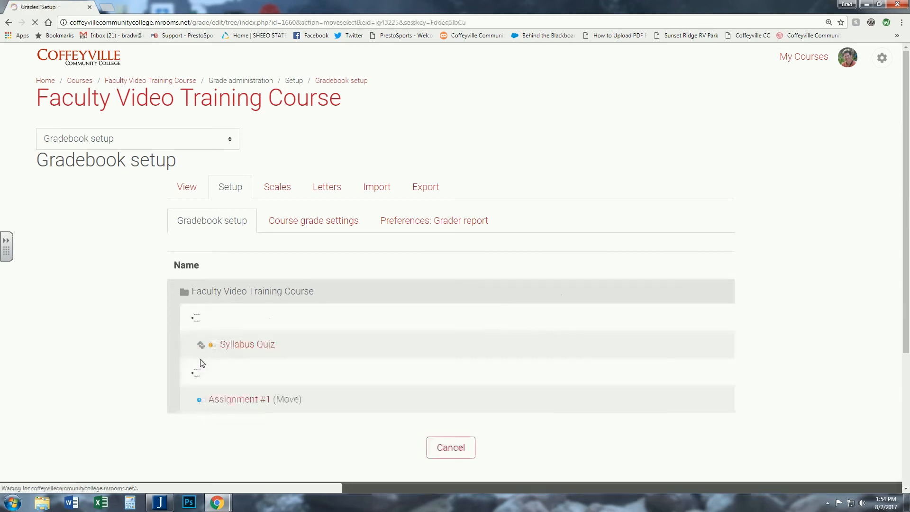
left_click(197, 319)
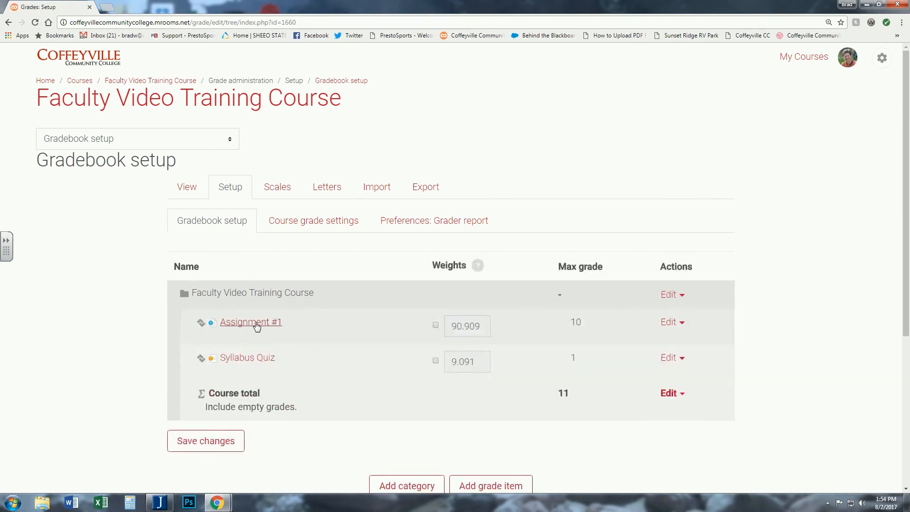
- Move Assignment #1 back below Syllabus Quiz in the gradebook setup
left_click(201, 322)
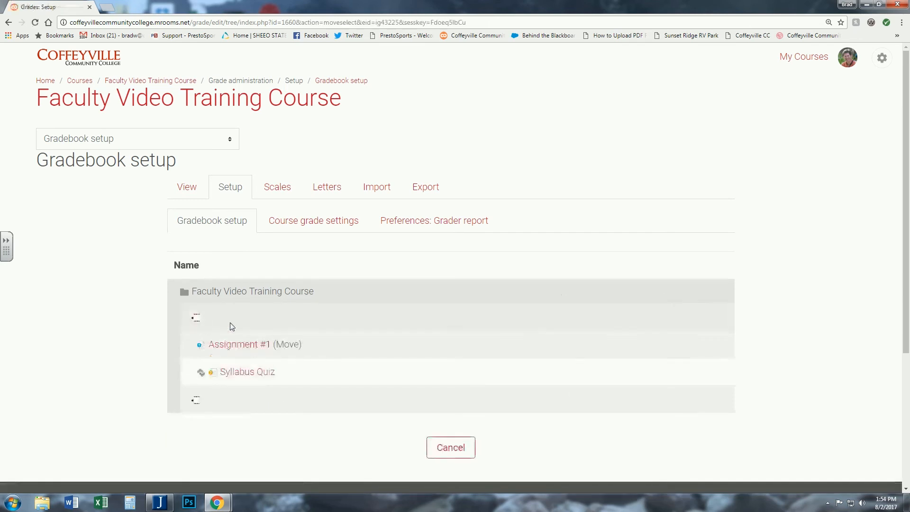
left_click(198, 402)
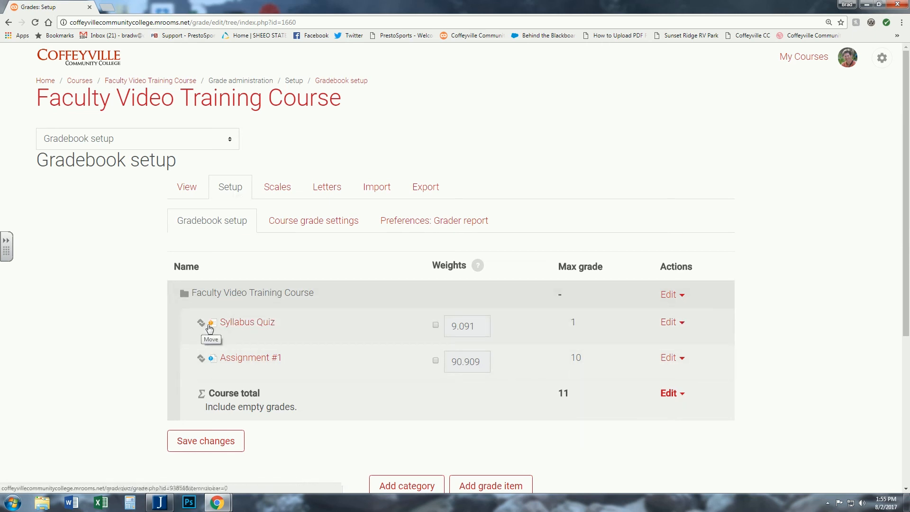
scroll(377, 359, "down", 1)
scroll(377, 359, "down", 1)
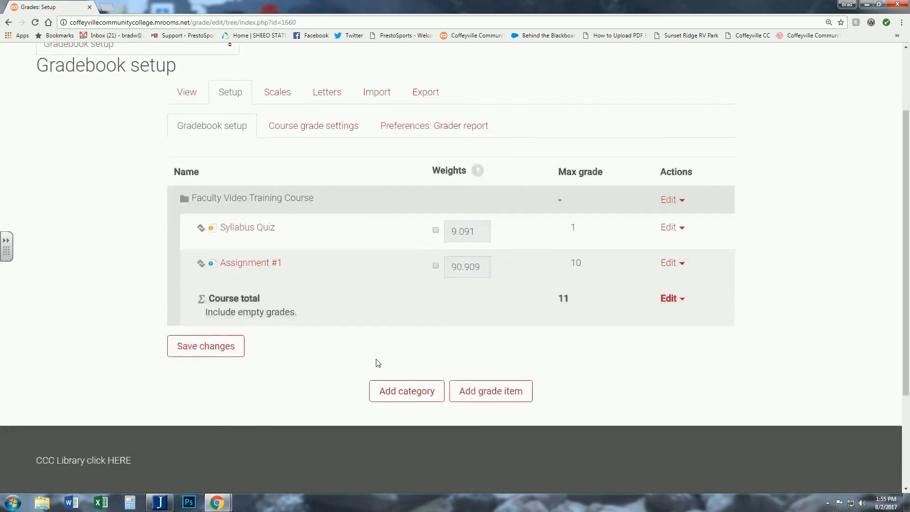
scroll(284, 353, "up", 2)
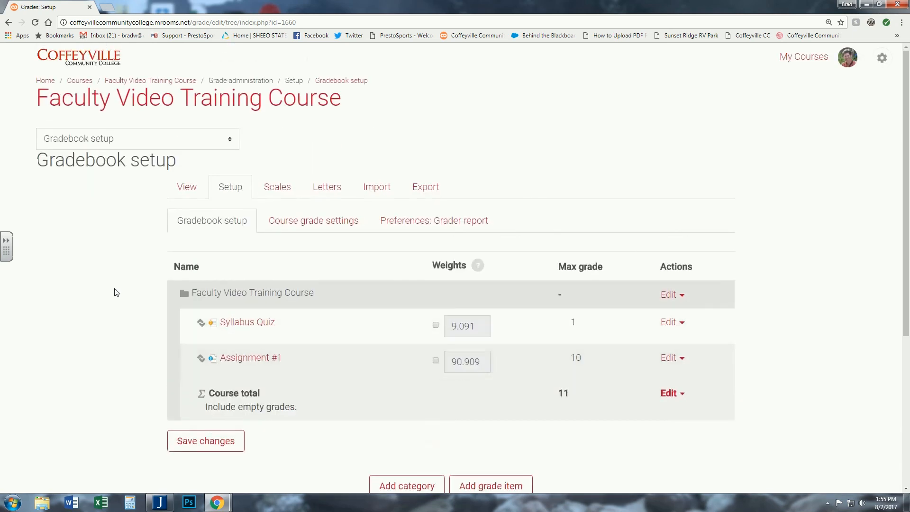